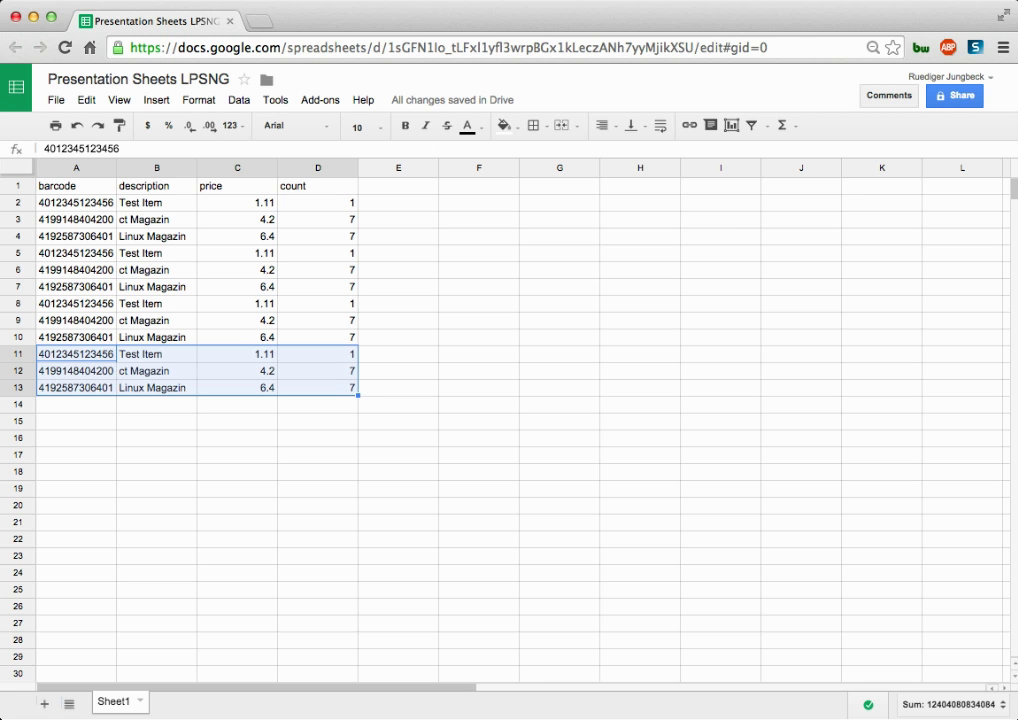
# Step: Start the Next Generation Label Printing System add-on with the Google Sheets Integration authorized, and update its list of label designs
pyautogui.click(332, 101)
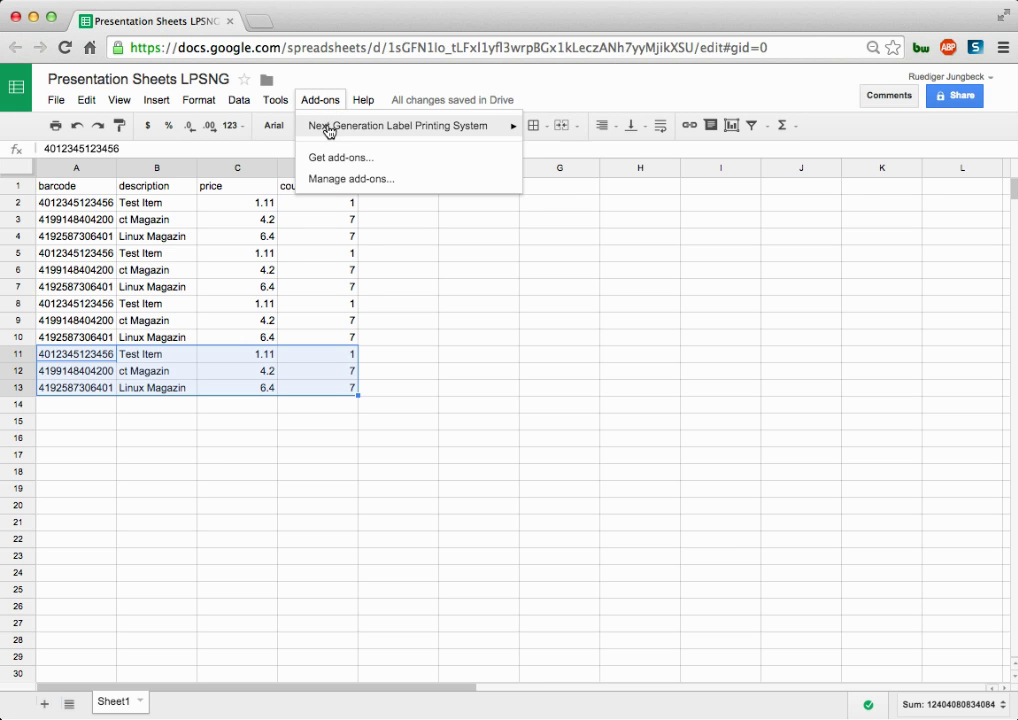
pyautogui.moveTo(330, 132)
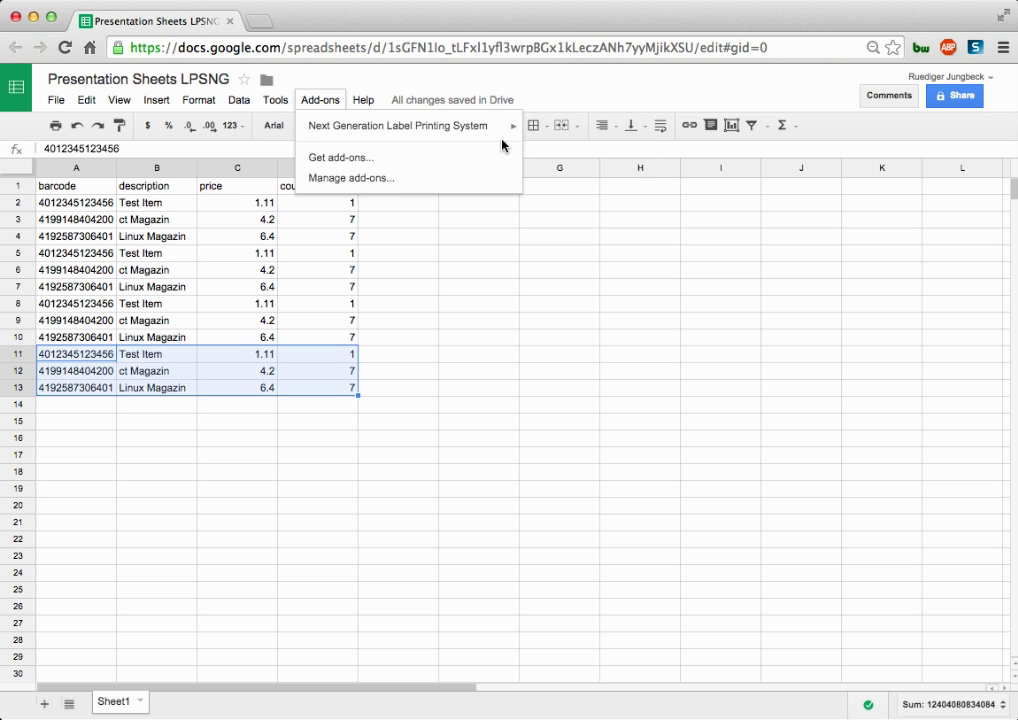
pyautogui.moveTo(513, 130)
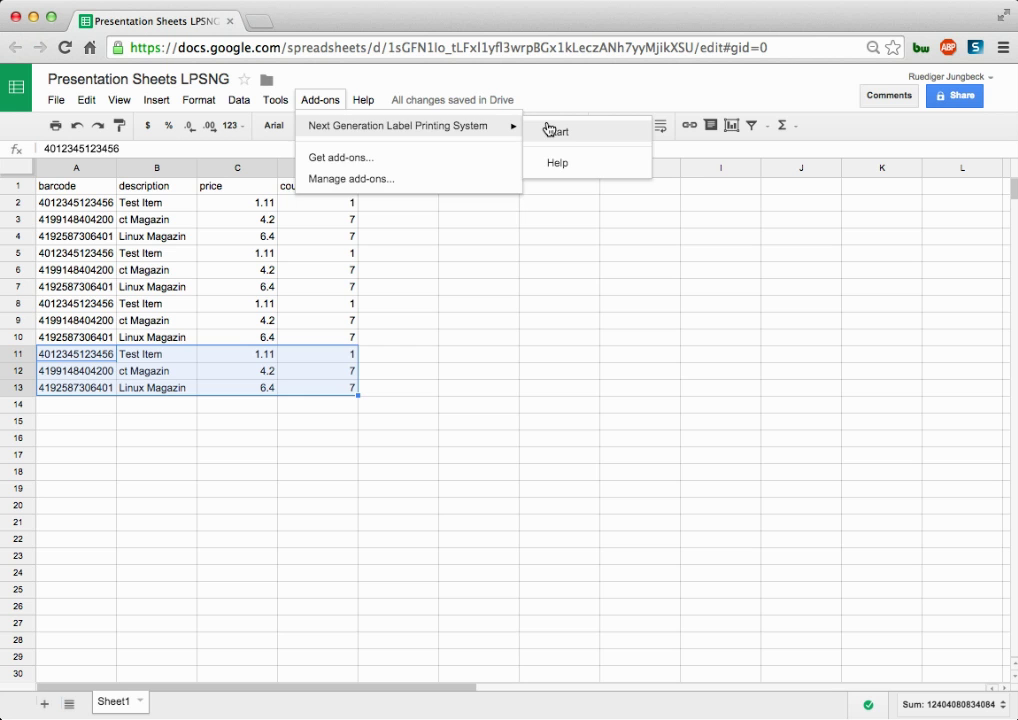
pyautogui.click(554, 130)
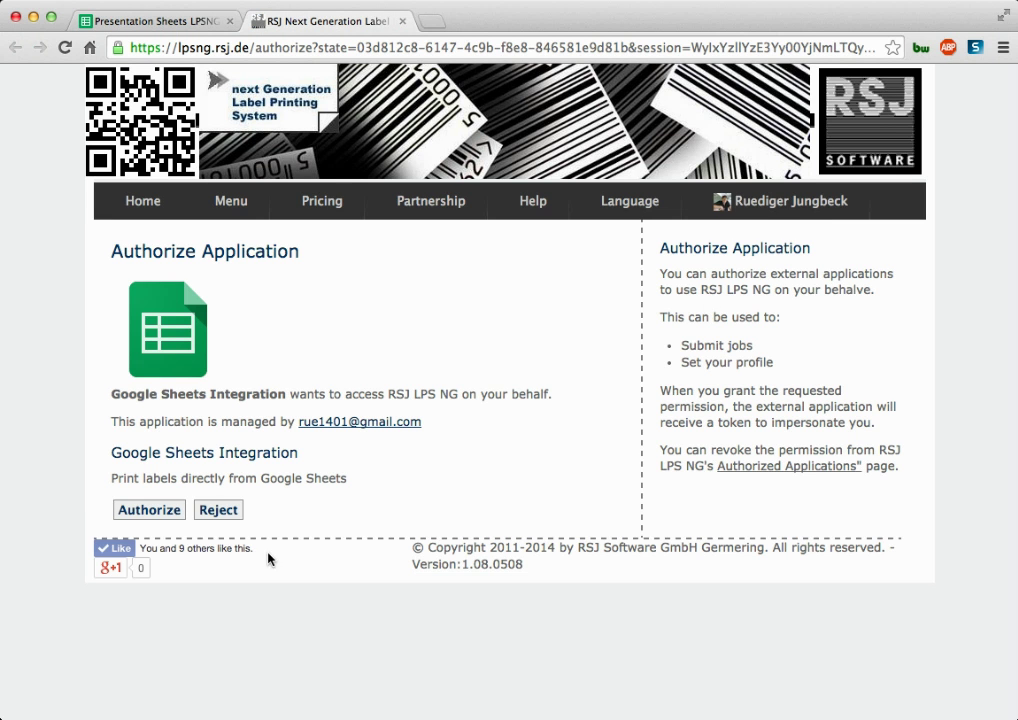
pyautogui.click(149, 512)
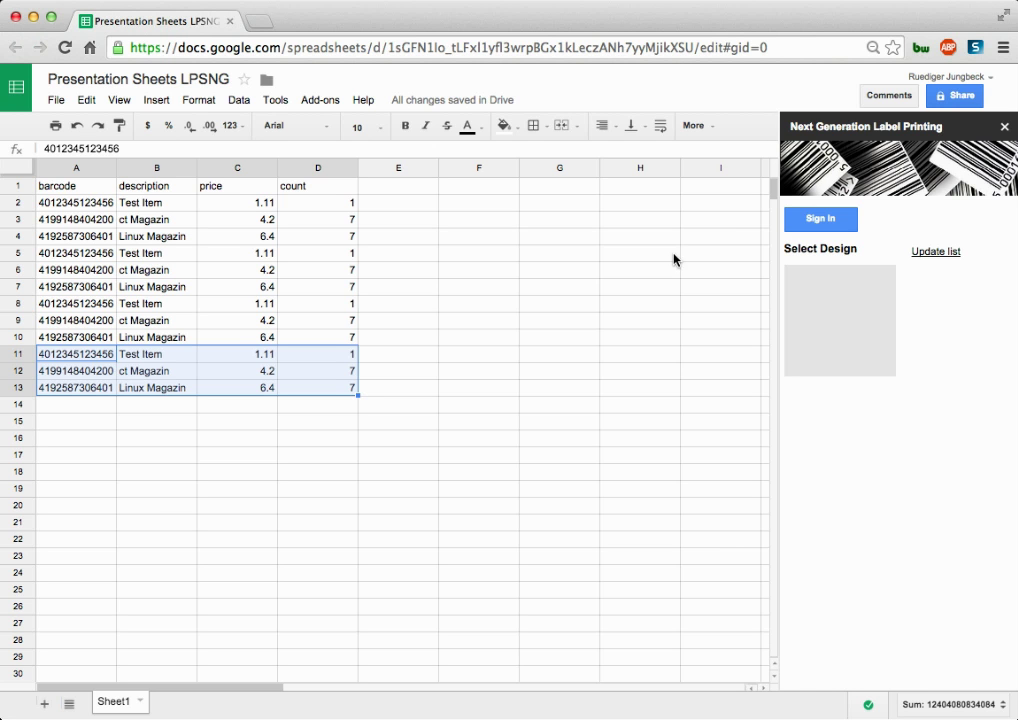
pyautogui.click(943, 252)
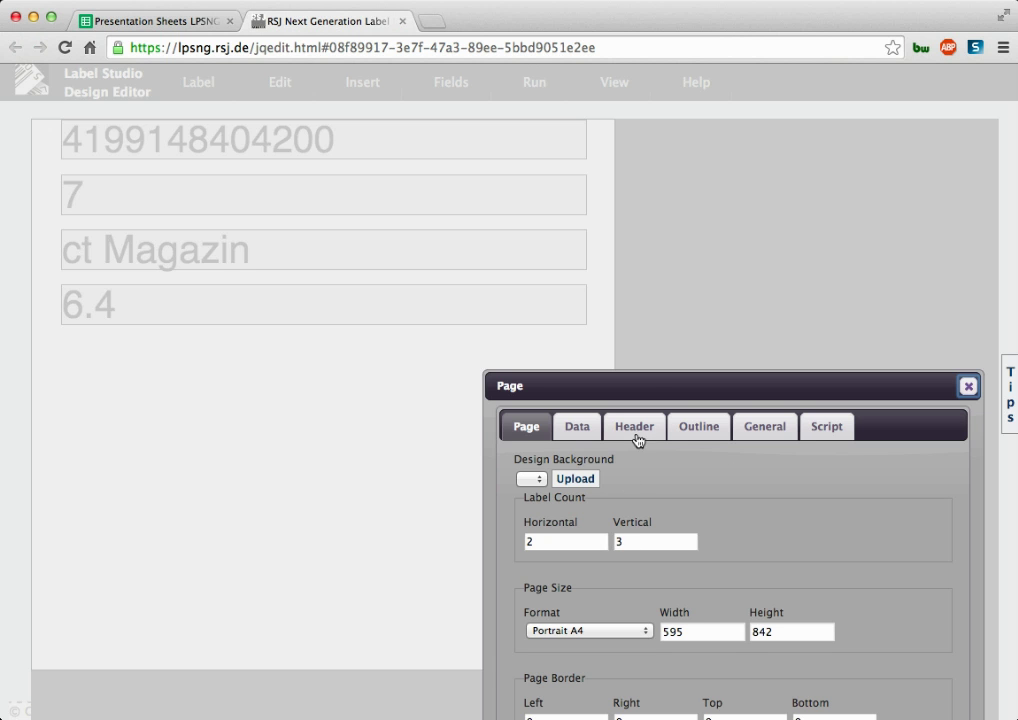
# Step: Set the vertical label count to 5 in the label design's page settings
pyautogui.moveTo(649, 390); pyautogui.dragTo(609, 208)
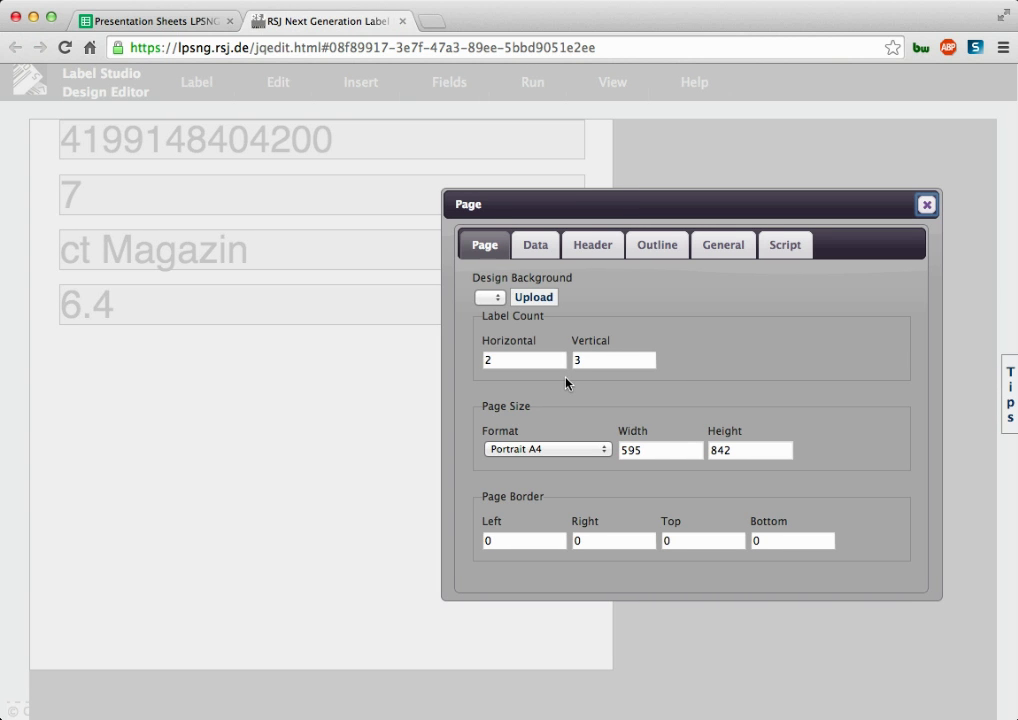
pyautogui.doubleClick(602, 359)
pyautogui.write('10')
pyautogui.moveTo(600, 358); pyautogui.dragTo(553, 360)
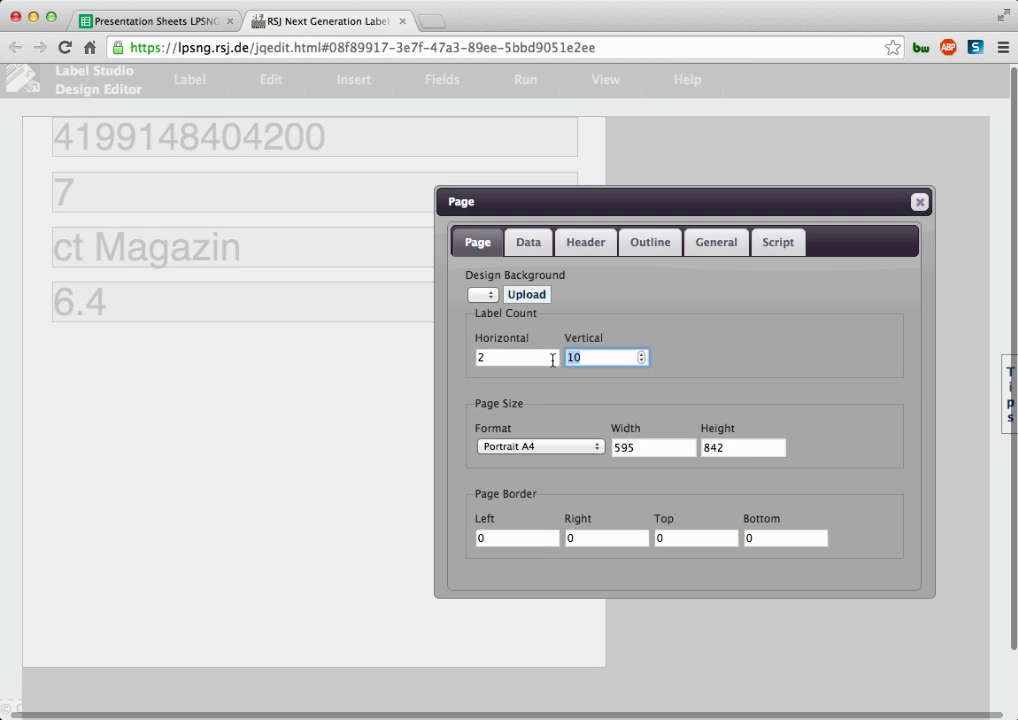
pyautogui.write('5')
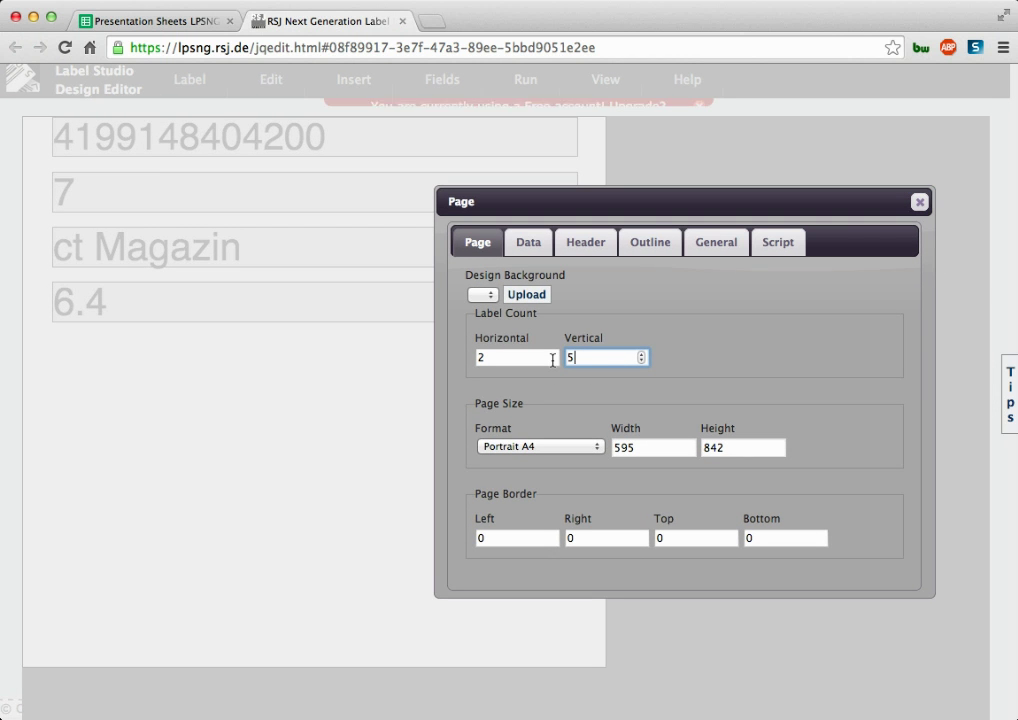
pyautogui.click(530, 242)
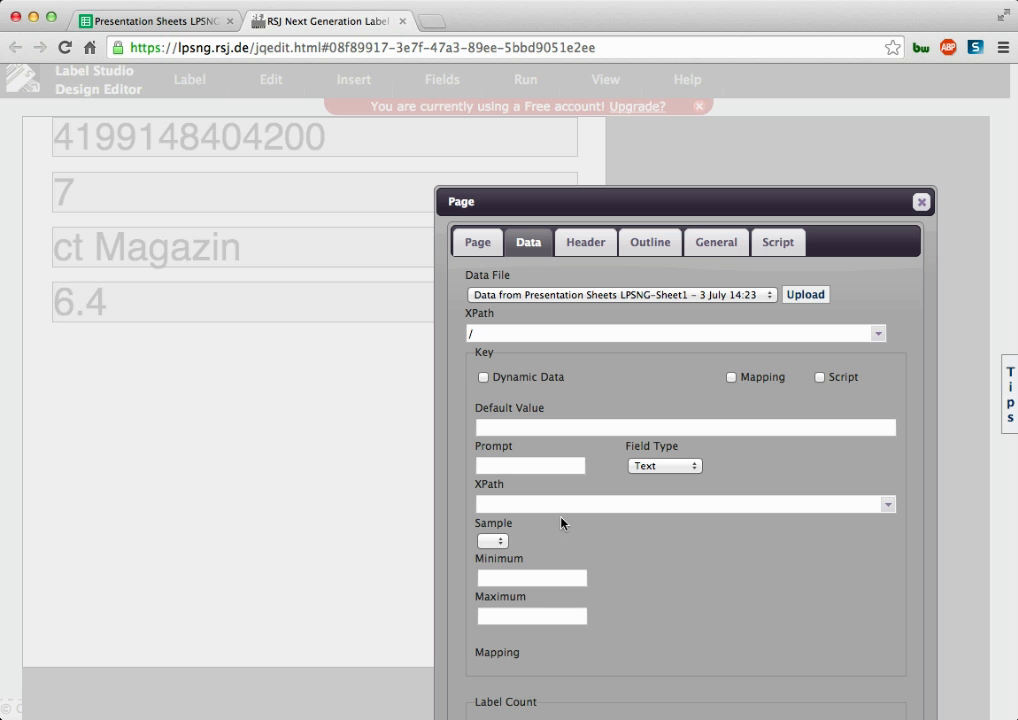
pyautogui.scroll(-8, 561, 522)
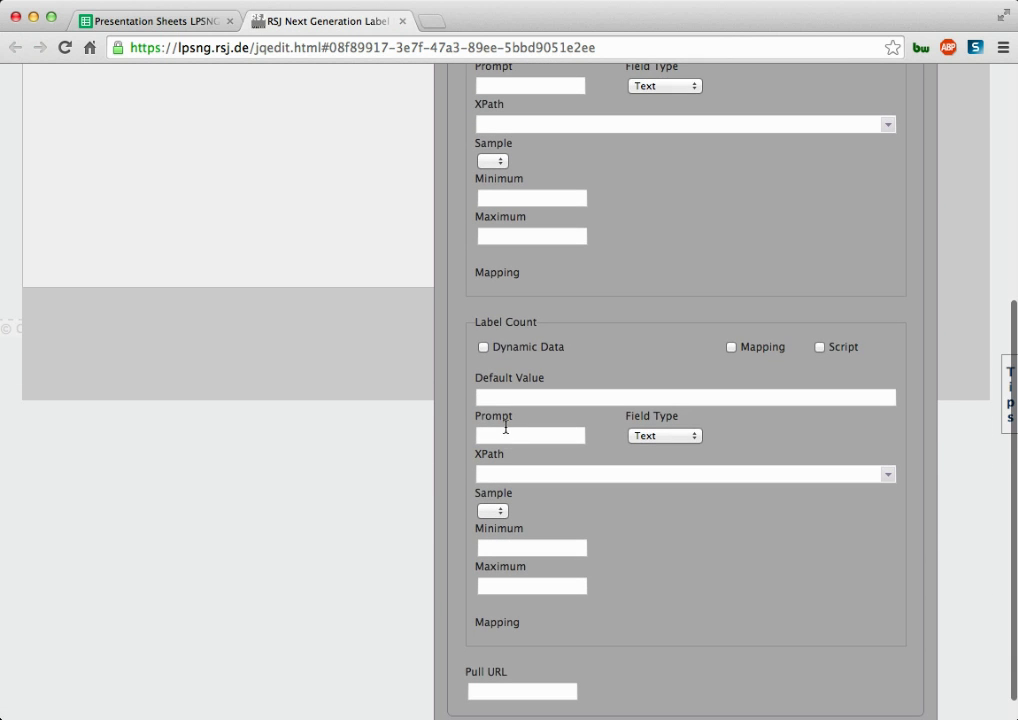
pyautogui.click(484, 347)
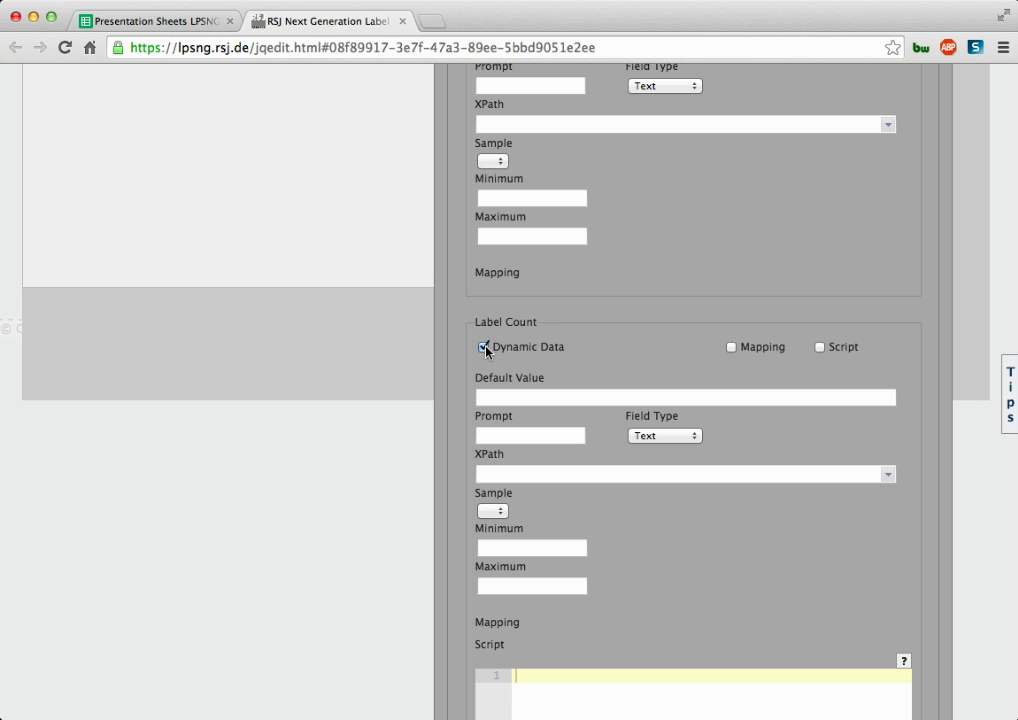
pyautogui.click(888, 475)
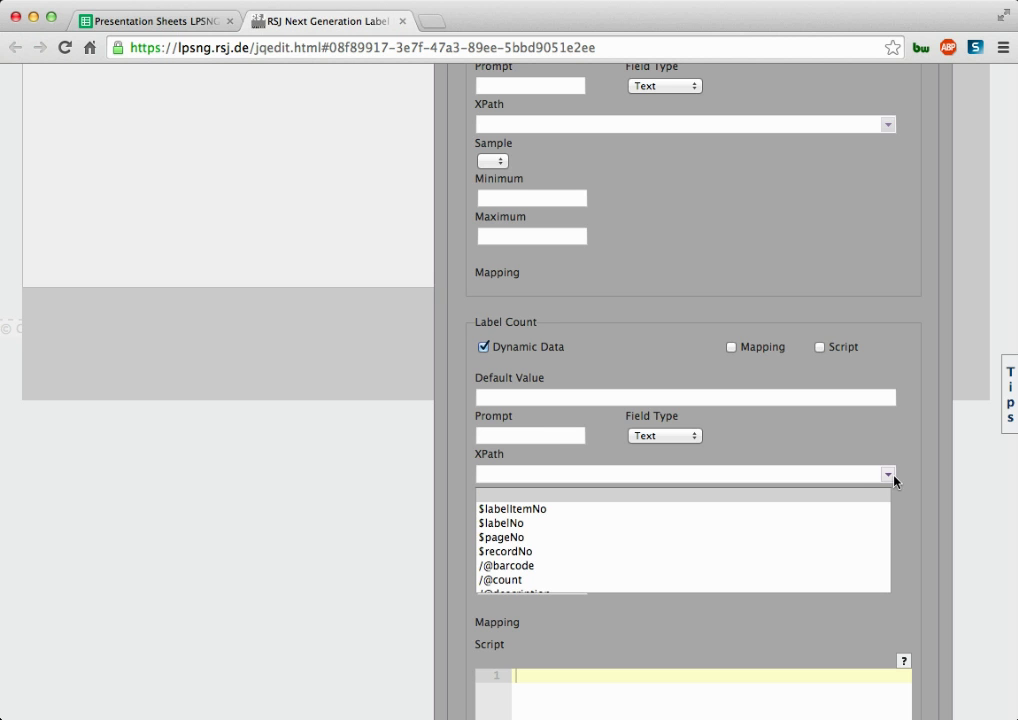
pyautogui.click(507, 582)
pyautogui.click(493, 511)
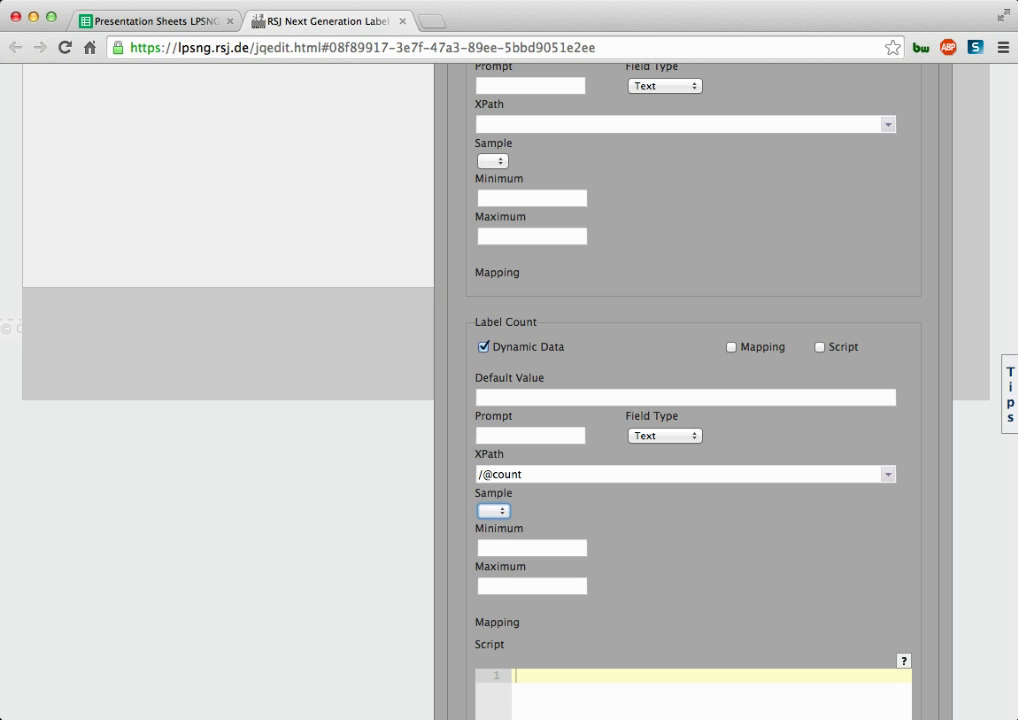
pyautogui.click(488, 552)
pyautogui.scroll(-4, 734, 538)
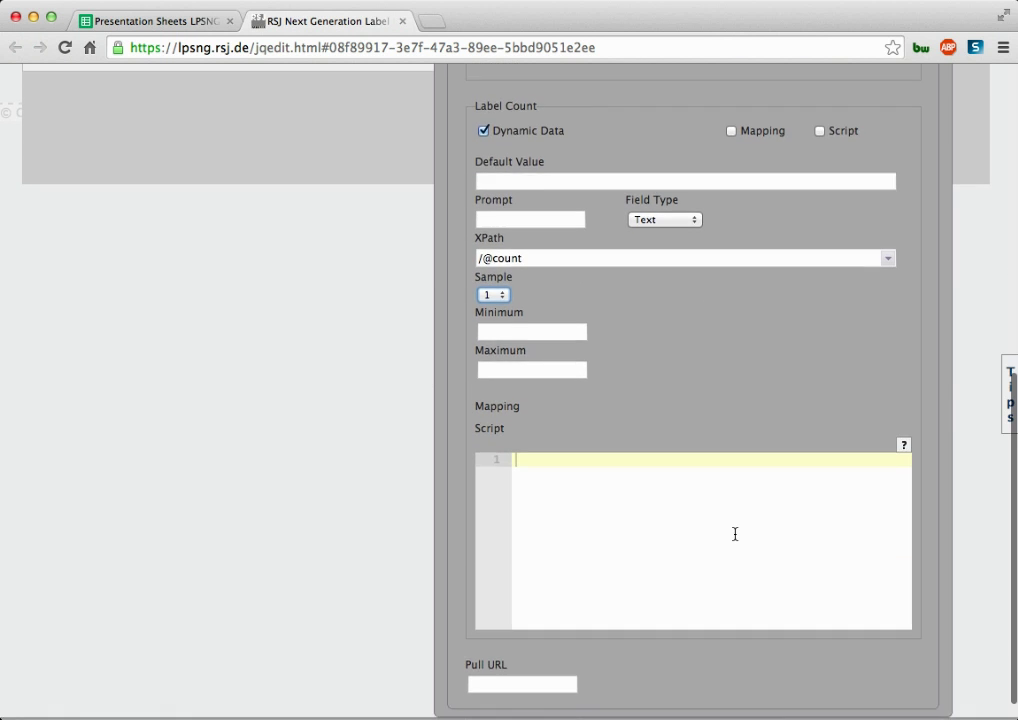
pyautogui.scroll(8, 735, 536)
pyautogui.scroll(3, 735, 539)
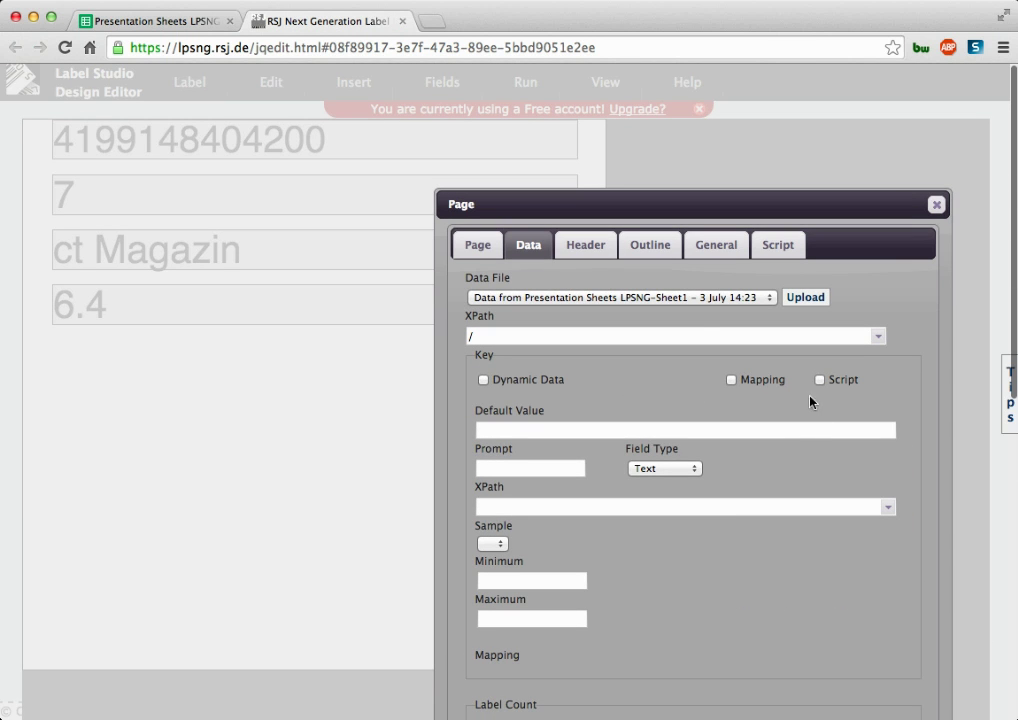
pyautogui.click(936, 206)
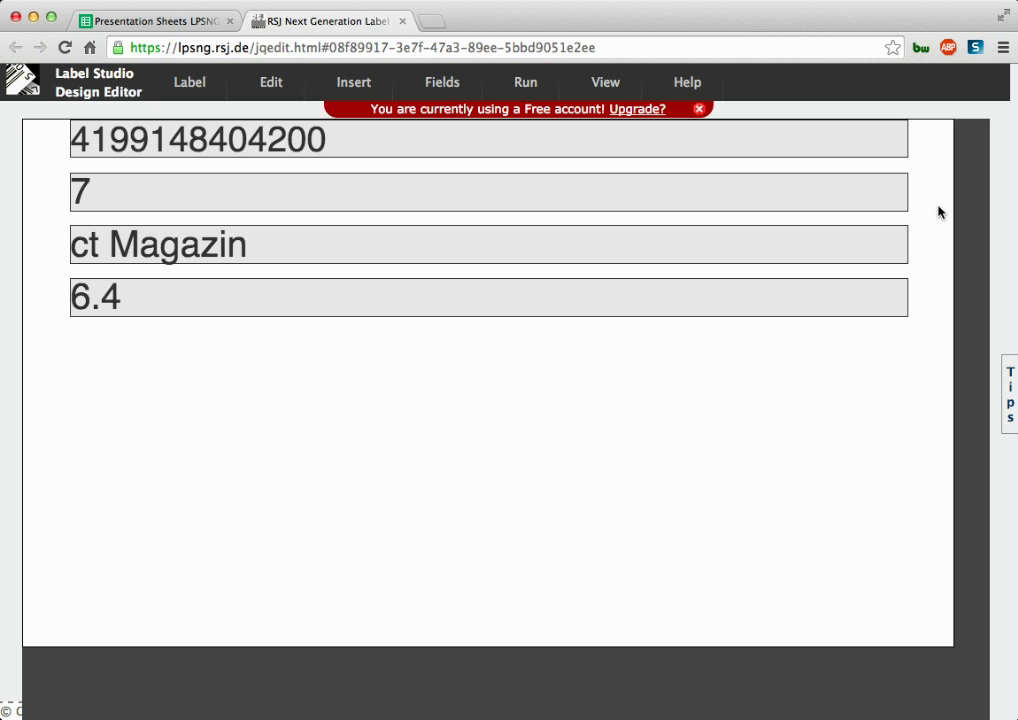
# Step: Delete the count field showing 7 from the label design
pyautogui.rightClick(489, 193)
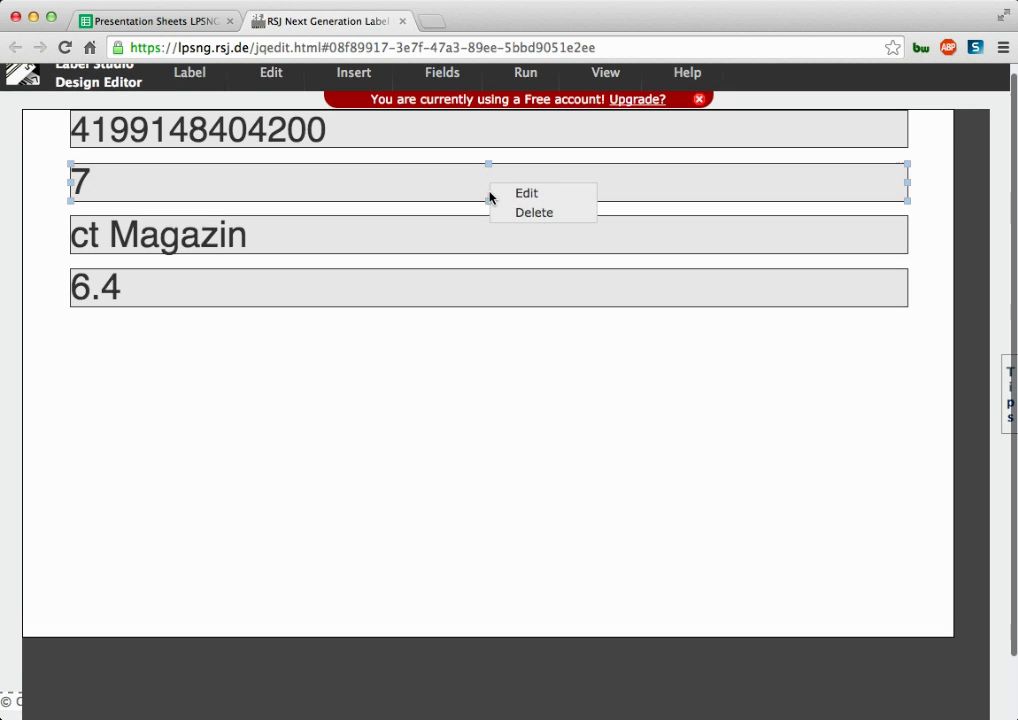
pyautogui.scroll(-1, 489, 197)
pyautogui.click(496, 198)
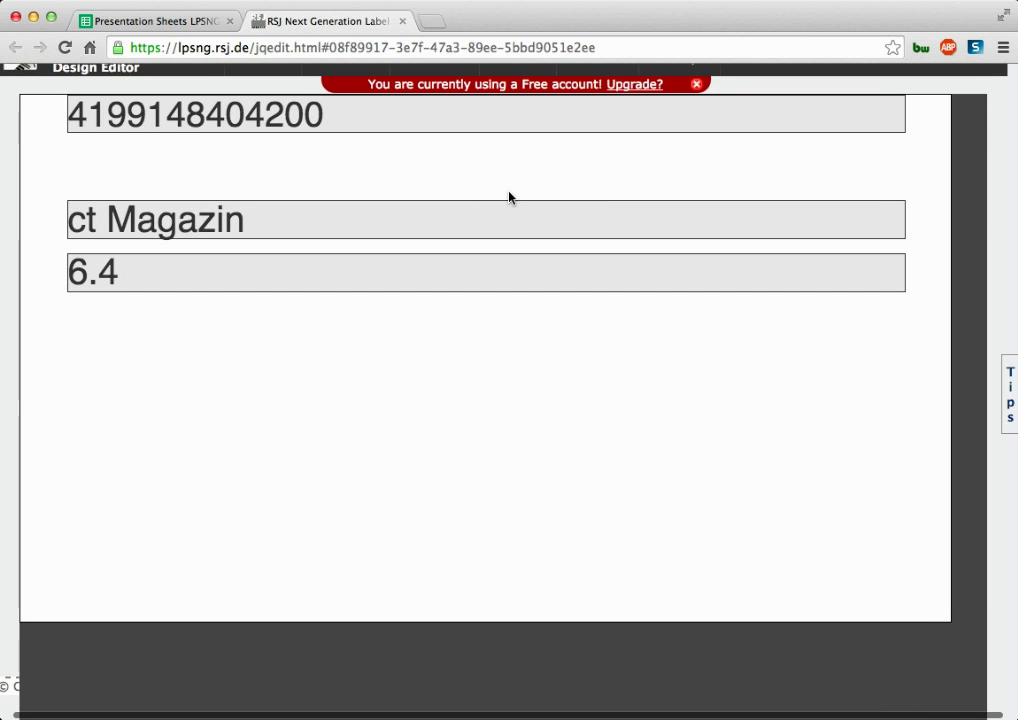
pyautogui.scroll(1, 455, 178)
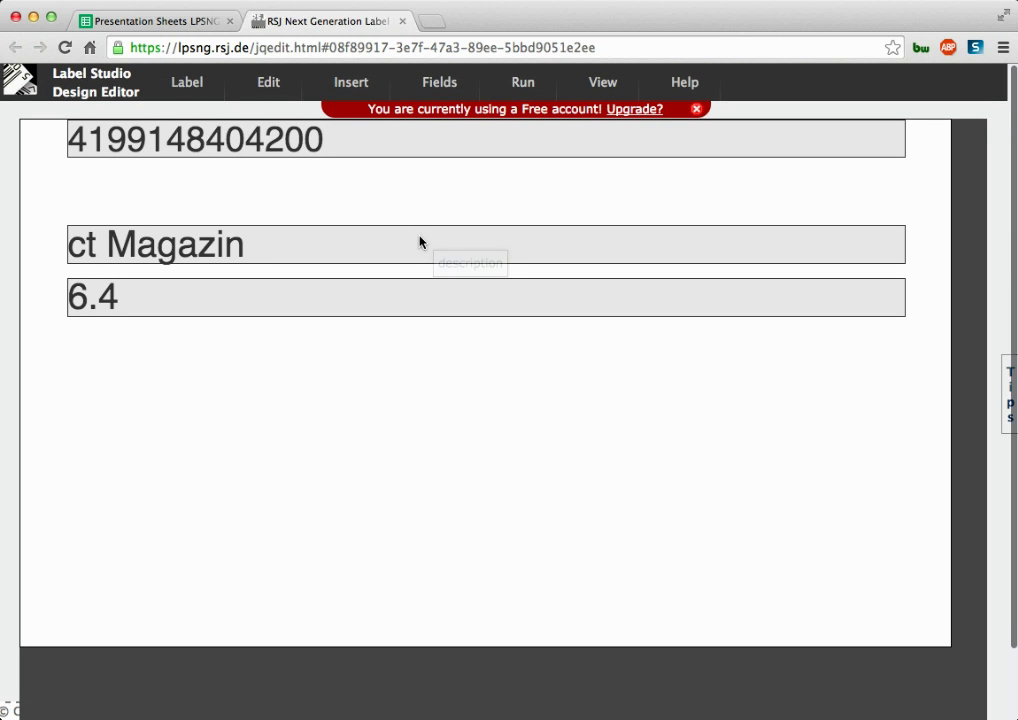
# Step: Move the barcode number field below the price field, and the description field near the label's upper edge
pyautogui.click(430, 140)
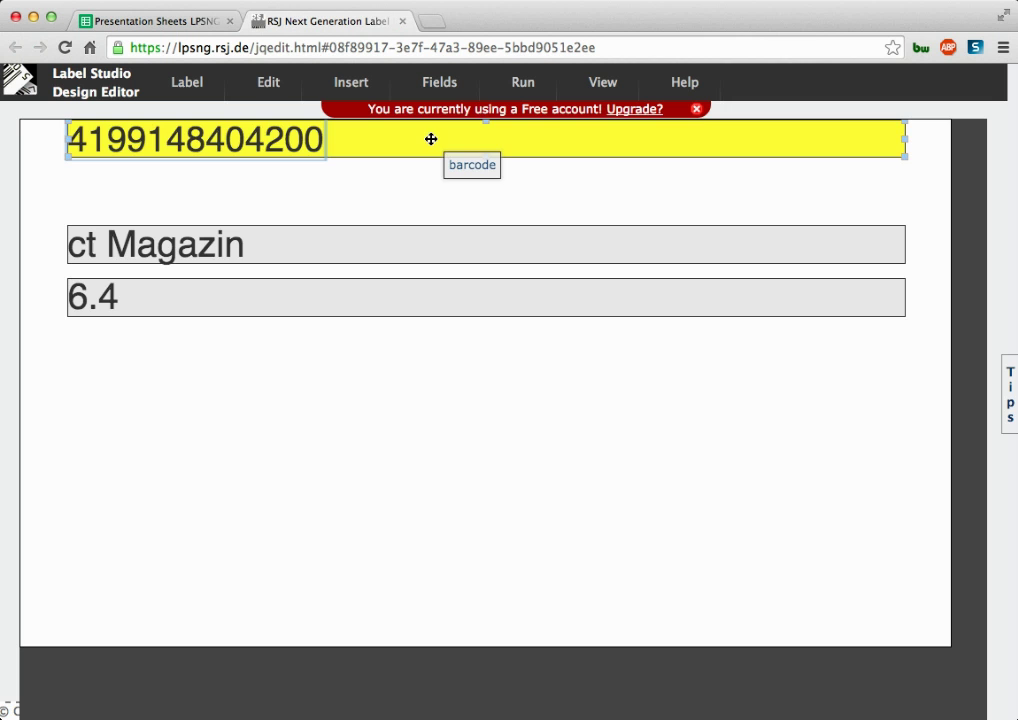
pyautogui.moveTo(430, 140); pyautogui.dragTo(441, 400)
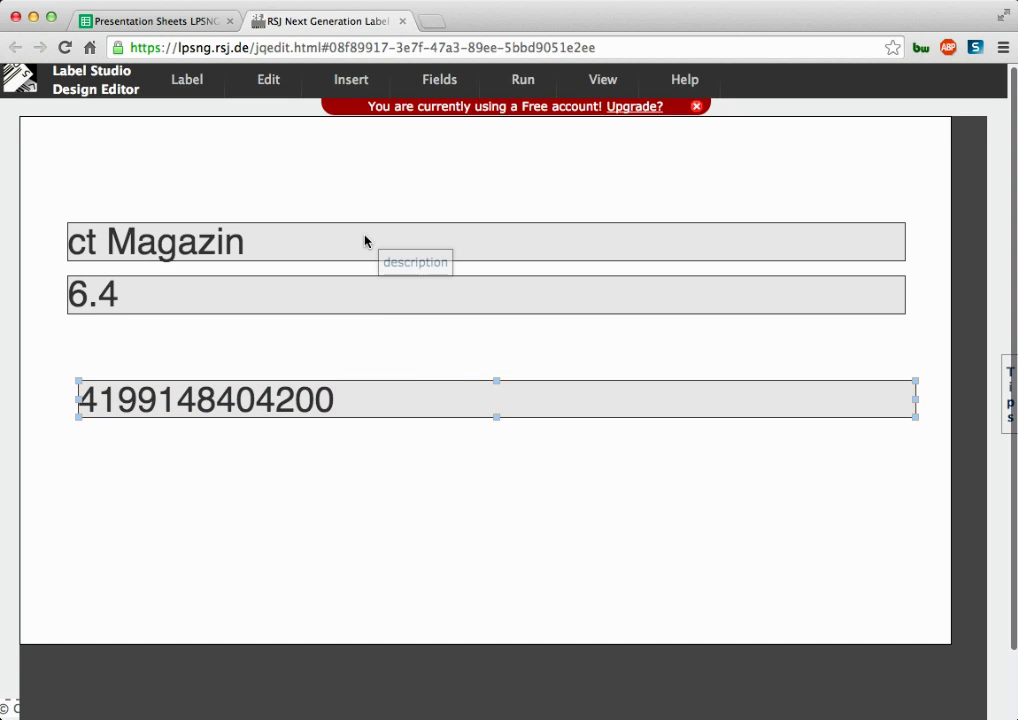
pyautogui.click(364, 241)
pyautogui.moveTo(393, 241); pyautogui.dragTo(382, 158)
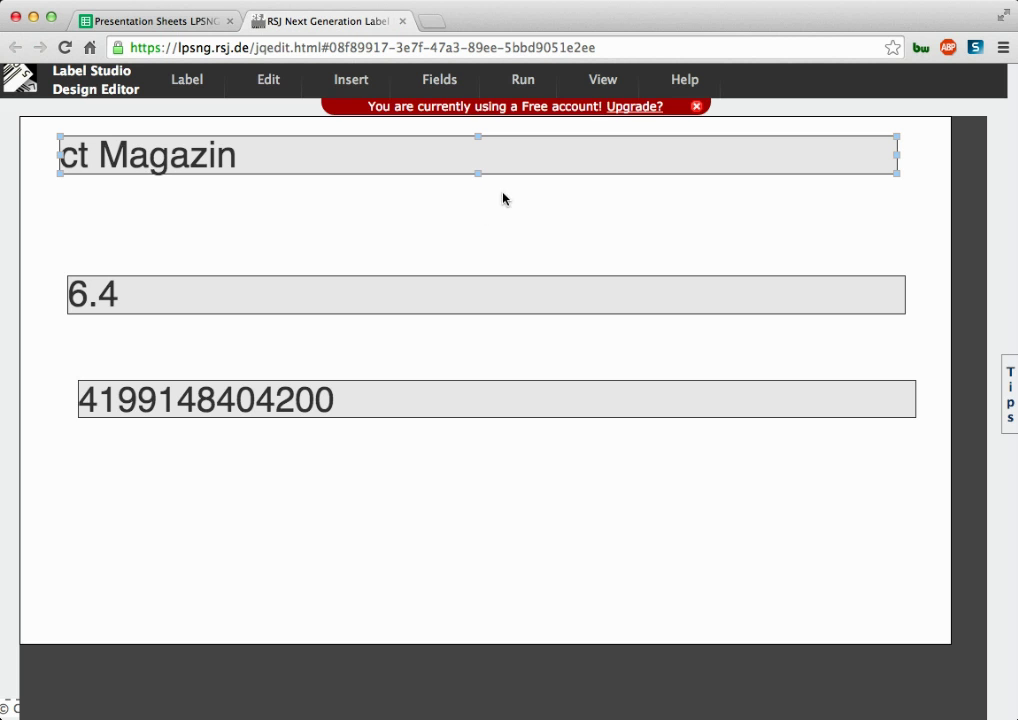
# Step: Enlarge the description field's height to just above the price field, and narrow the price field to about a fifth of its width
pyautogui.moveTo(477, 173); pyautogui.dragTo(473, 258)
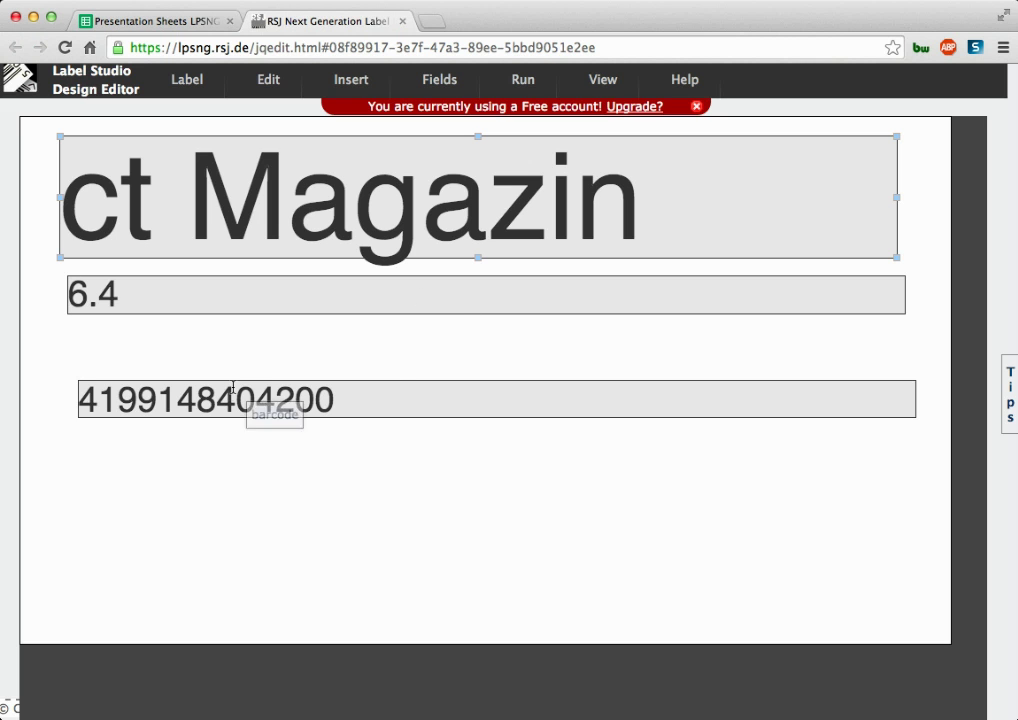
pyautogui.click(902, 307)
pyautogui.moveTo(909, 295); pyautogui.dragTo(295, 320)
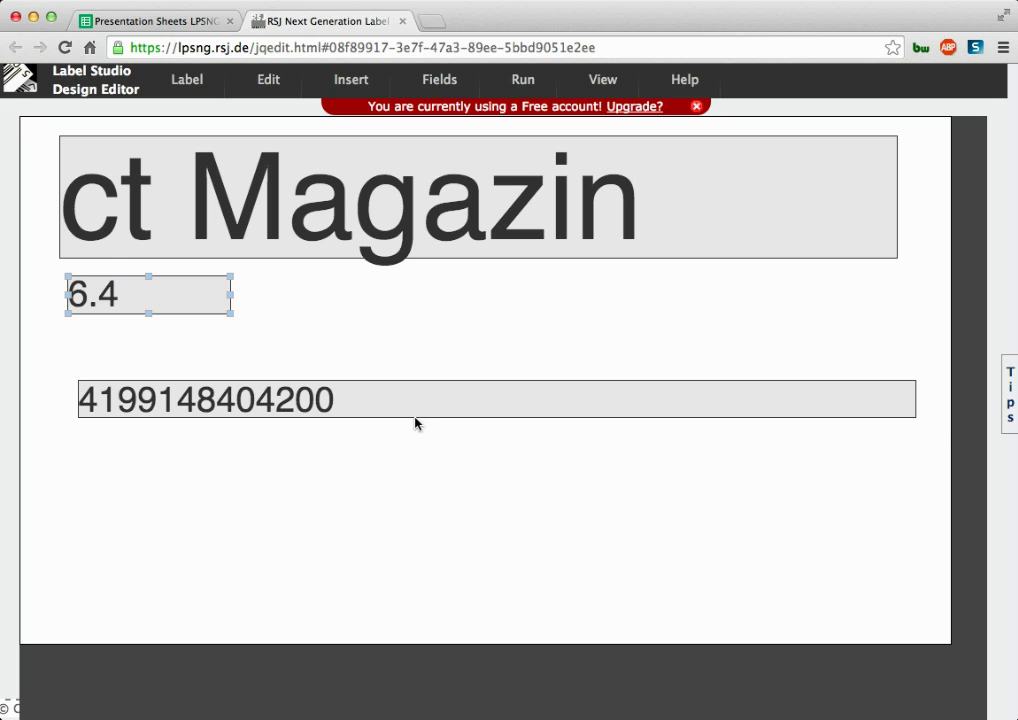
# Step: Reposition the barcode number field below the price field, slightly inside the label's left edge
pyautogui.click(893, 400)
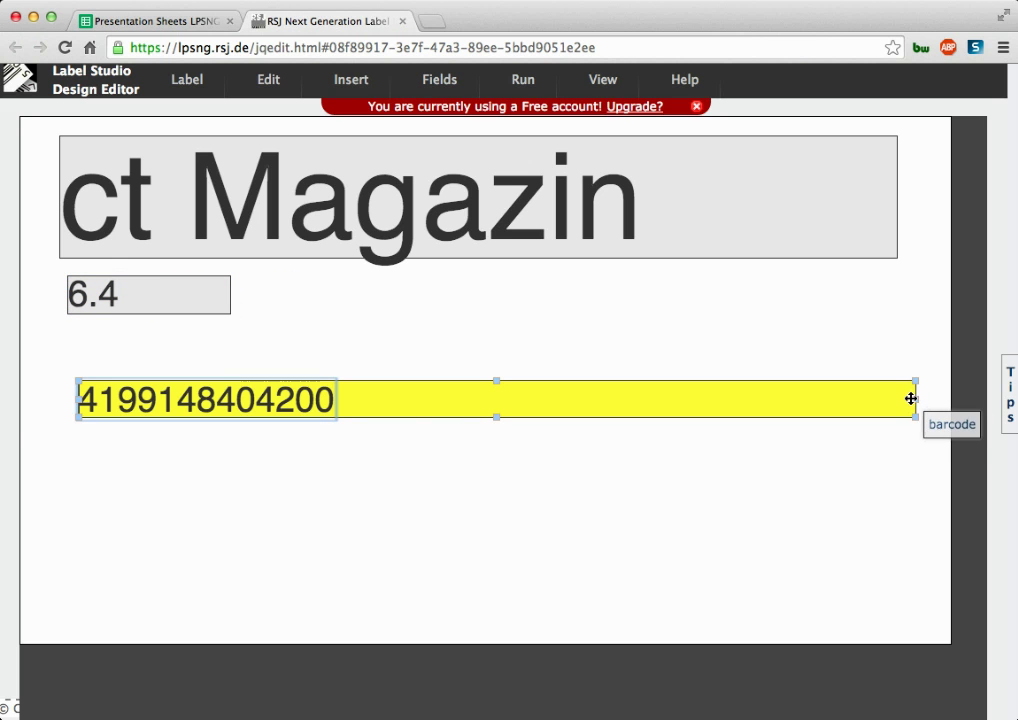
pyautogui.moveTo(910, 400); pyautogui.dragTo(694, 405)
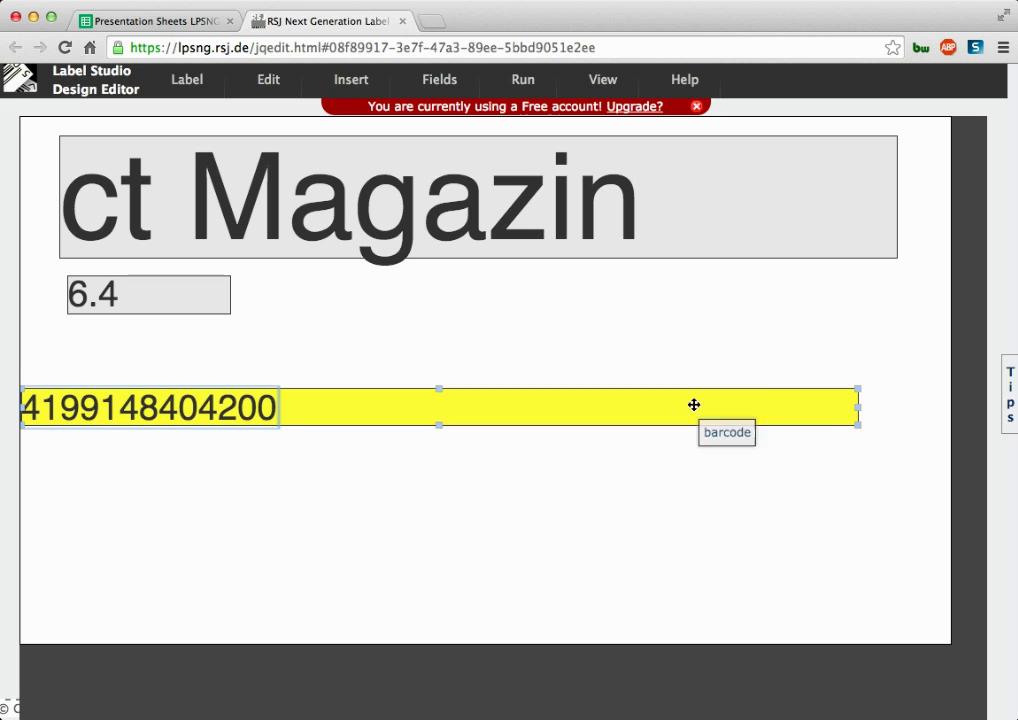
pyautogui.moveTo(338, 397); pyautogui.dragTo(396, 390)
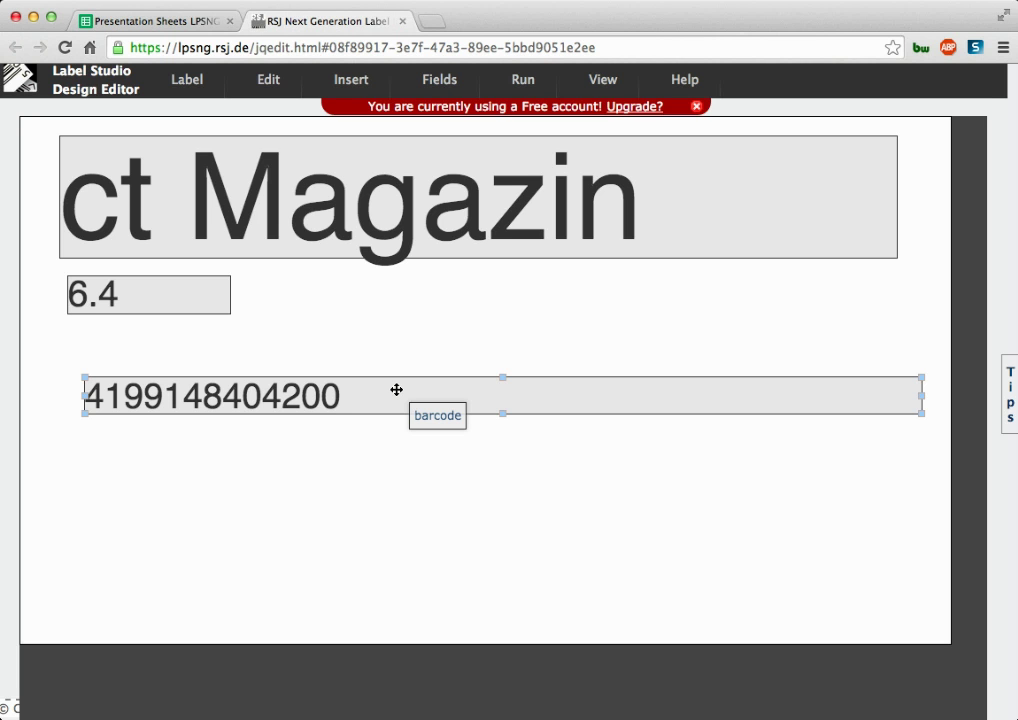
pyautogui.click(350, 82)
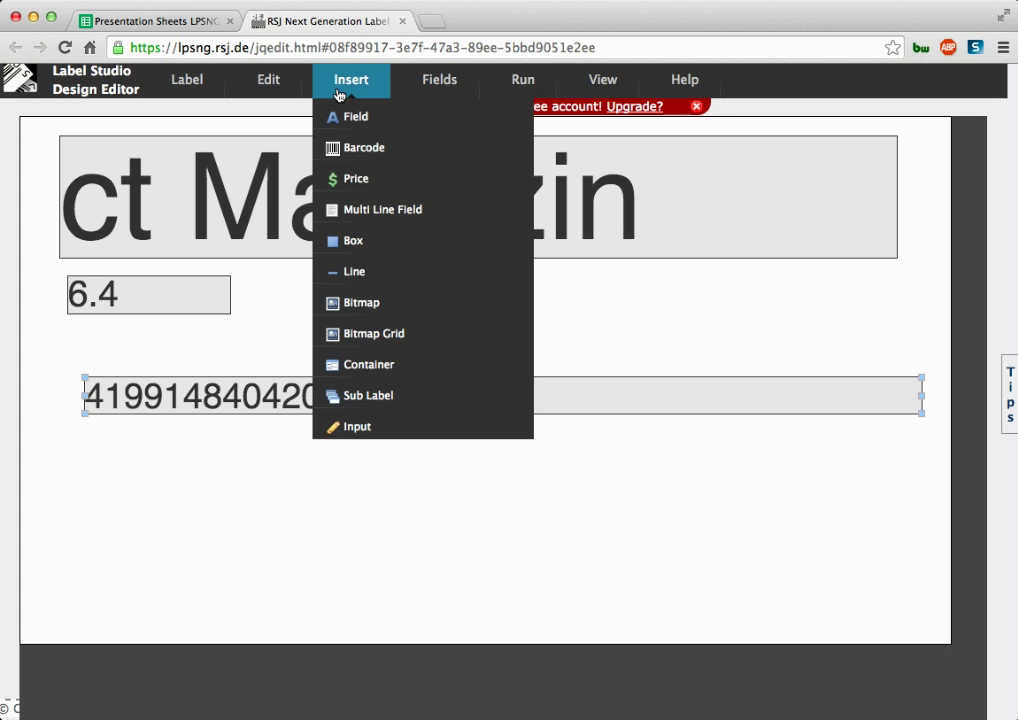
pyautogui.click(365, 149)
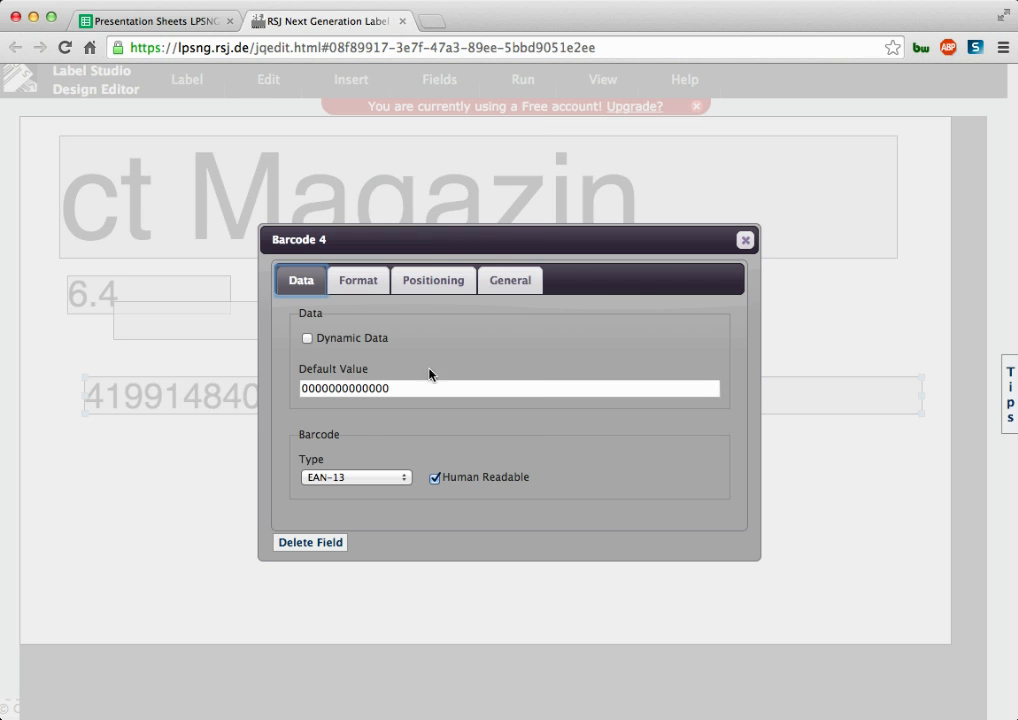
pyautogui.click(307, 338)
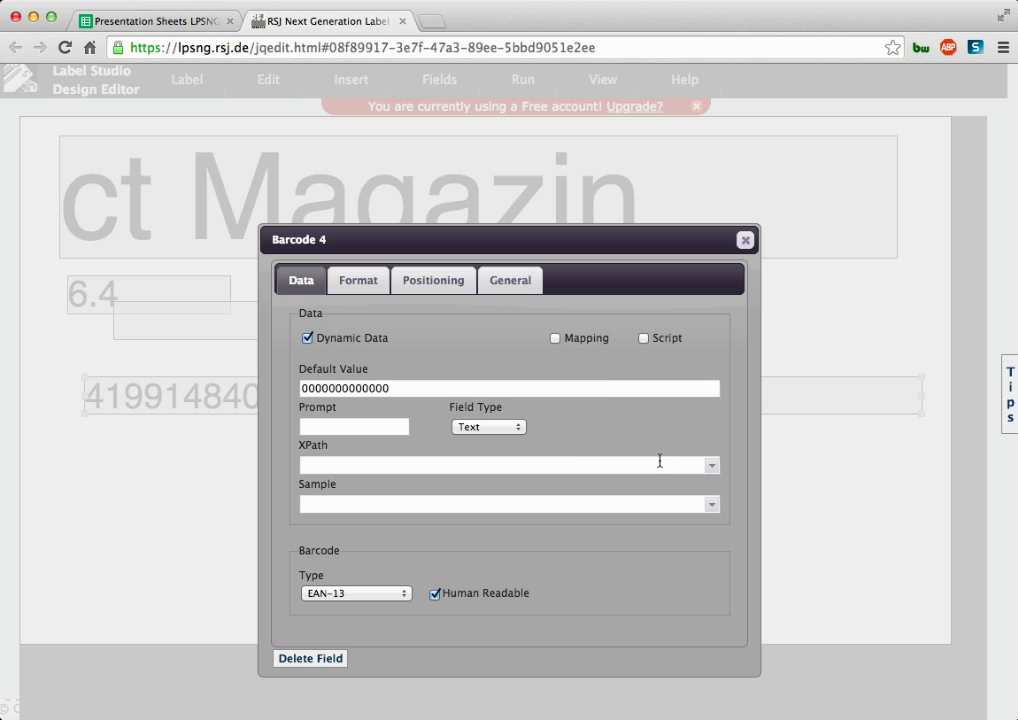
pyautogui.click(708, 466)
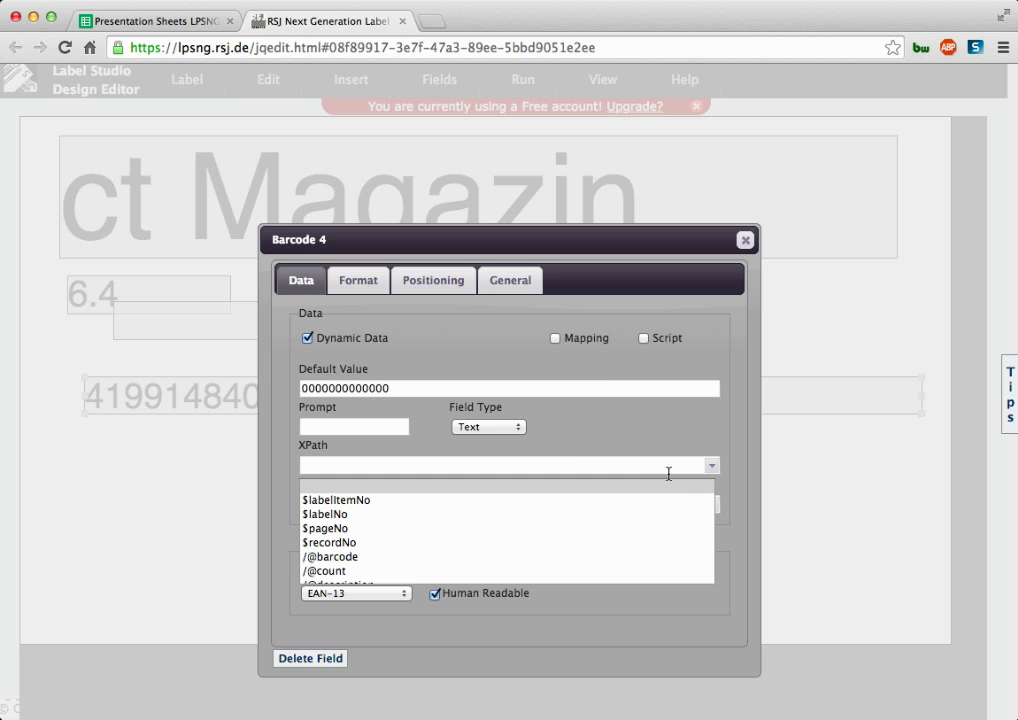
pyautogui.click(345, 566)
pyautogui.click(362, 504)
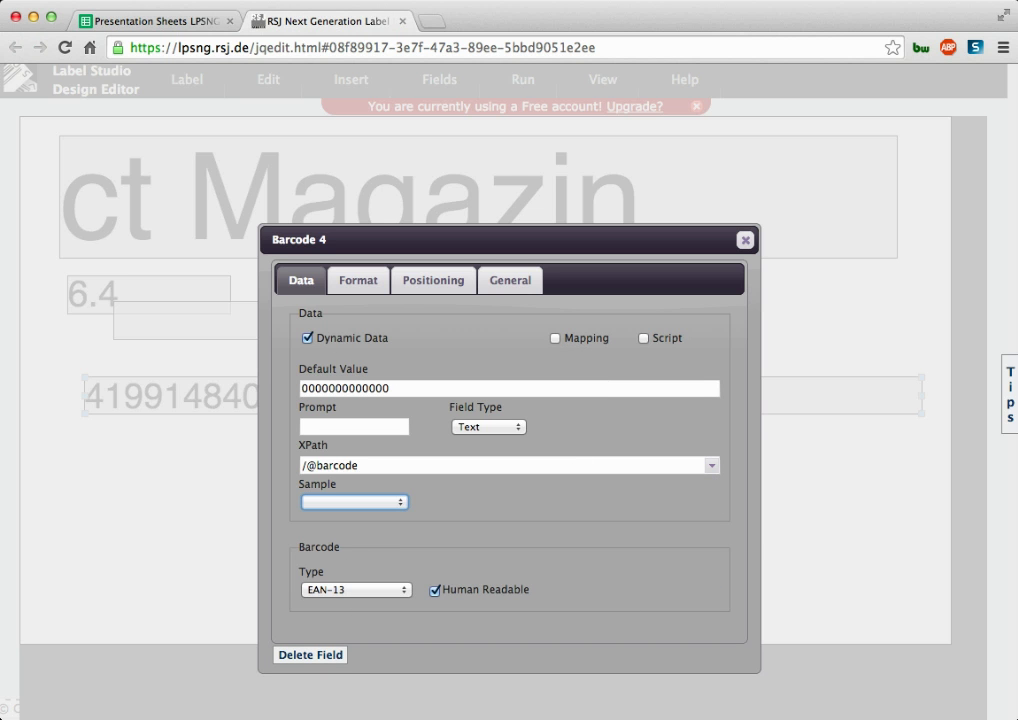
pyautogui.click(366, 556)
pyautogui.click(745, 241)
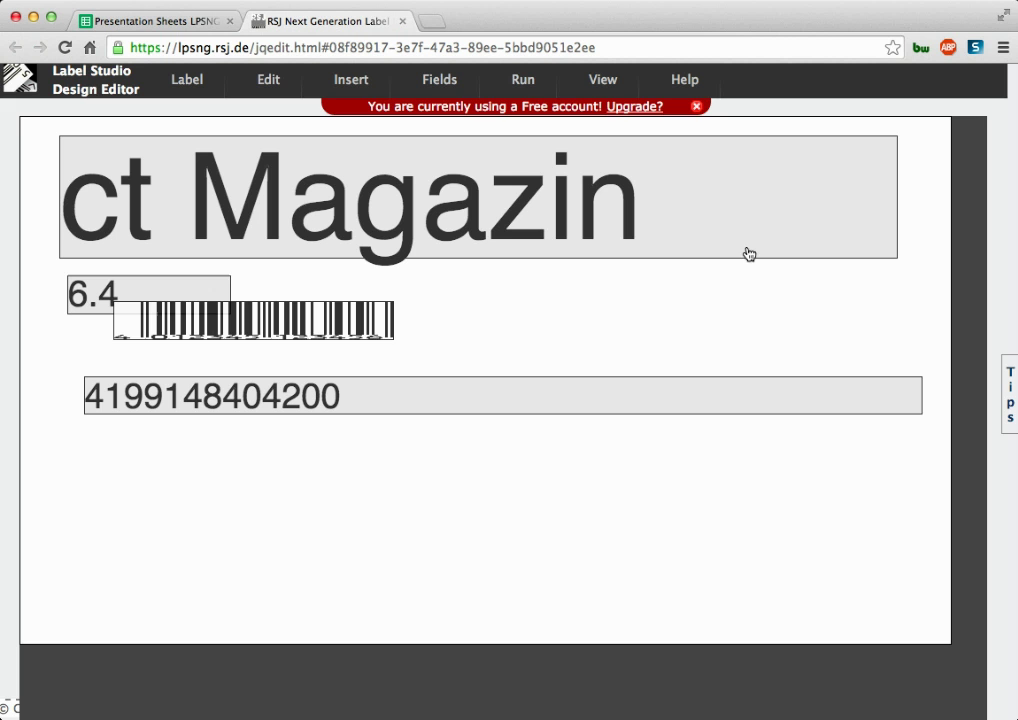
# Step: Move the barcode below the barcode number field and enlarge it to about half the label's width
pyautogui.click(310, 320)
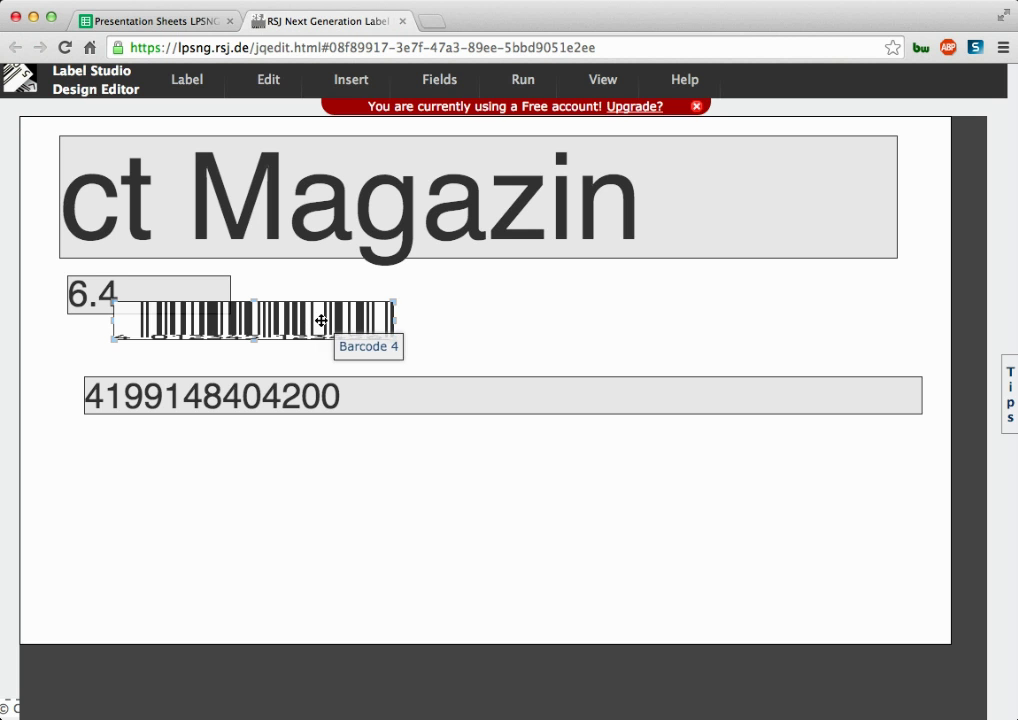
pyautogui.moveTo(310, 320); pyautogui.dragTo(282, 466)
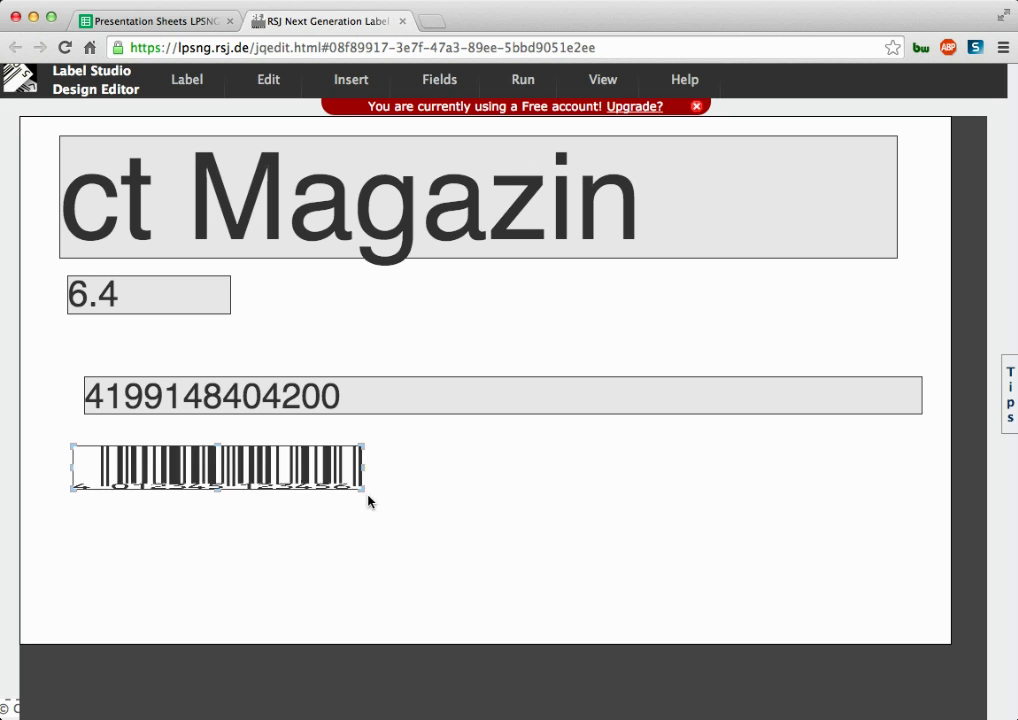
pyautogui.moveTo(362, 488); pyautogui.dragTo(516, 606)
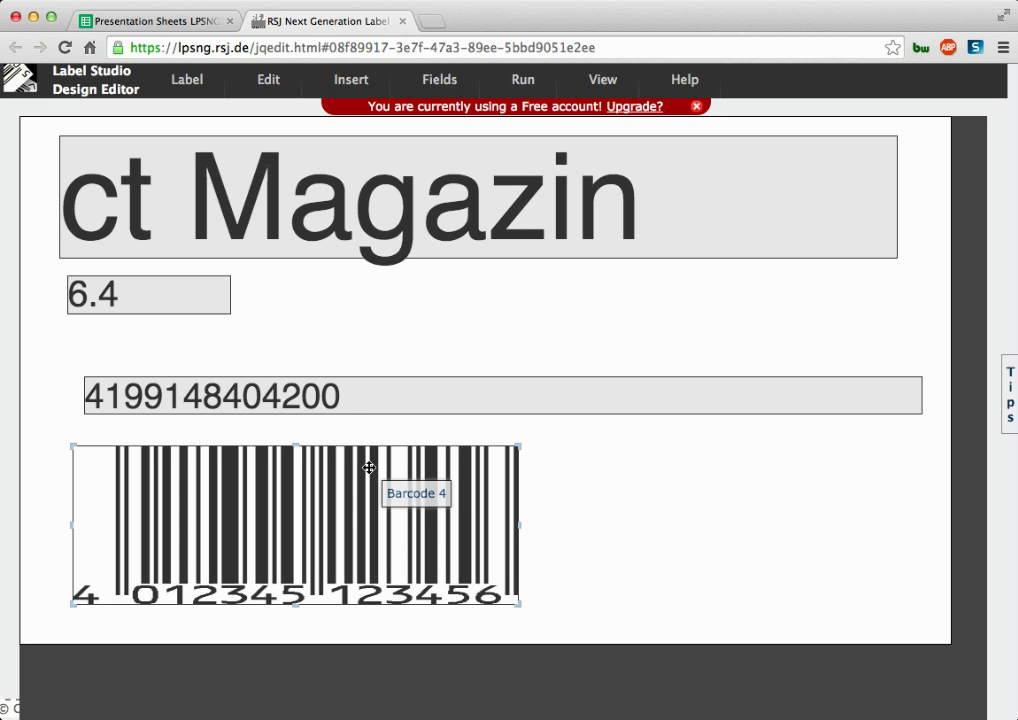
# Step: Delete the plain text field with the barcode number above the barcode
pyautogui.click(352, 395)
pyautogui.rightClick(352, 395)
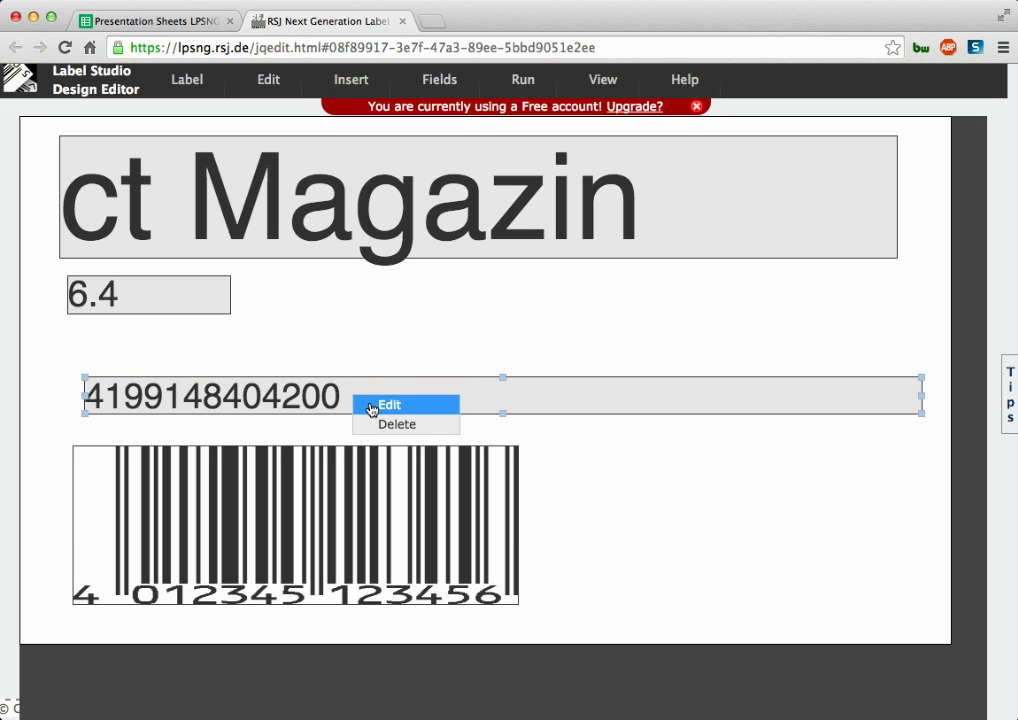
pyautogui.click(391, 425)
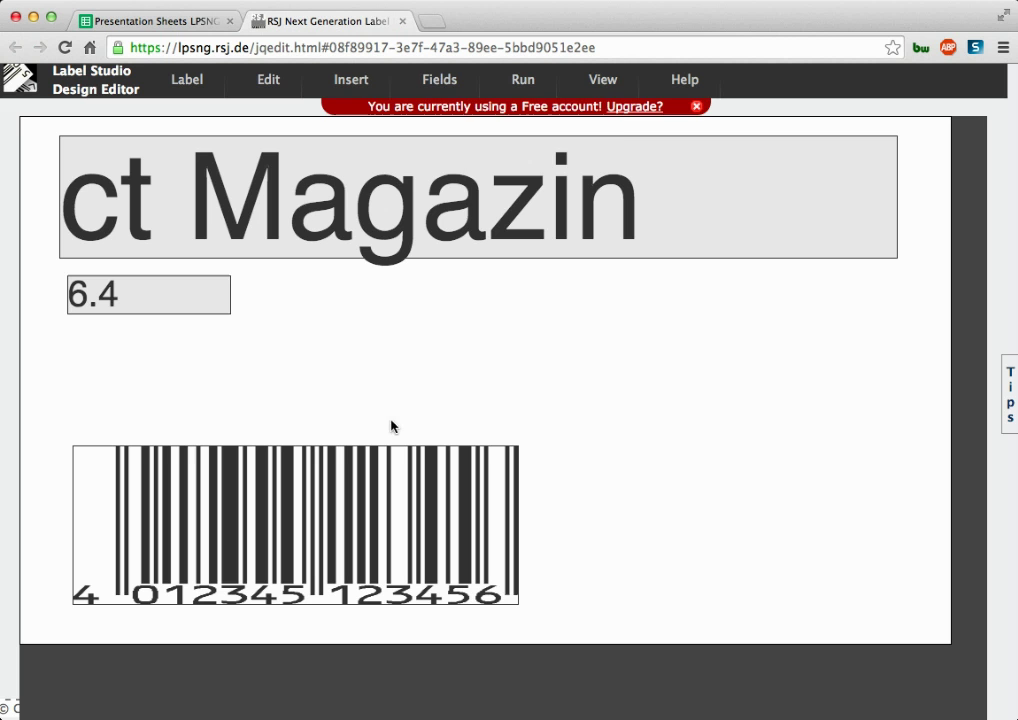
# Step: Insert a formatted price field and delete the stray multi-line field placed above it
pyautogui.click(441, 88)
pyautogui.click(360, 84)
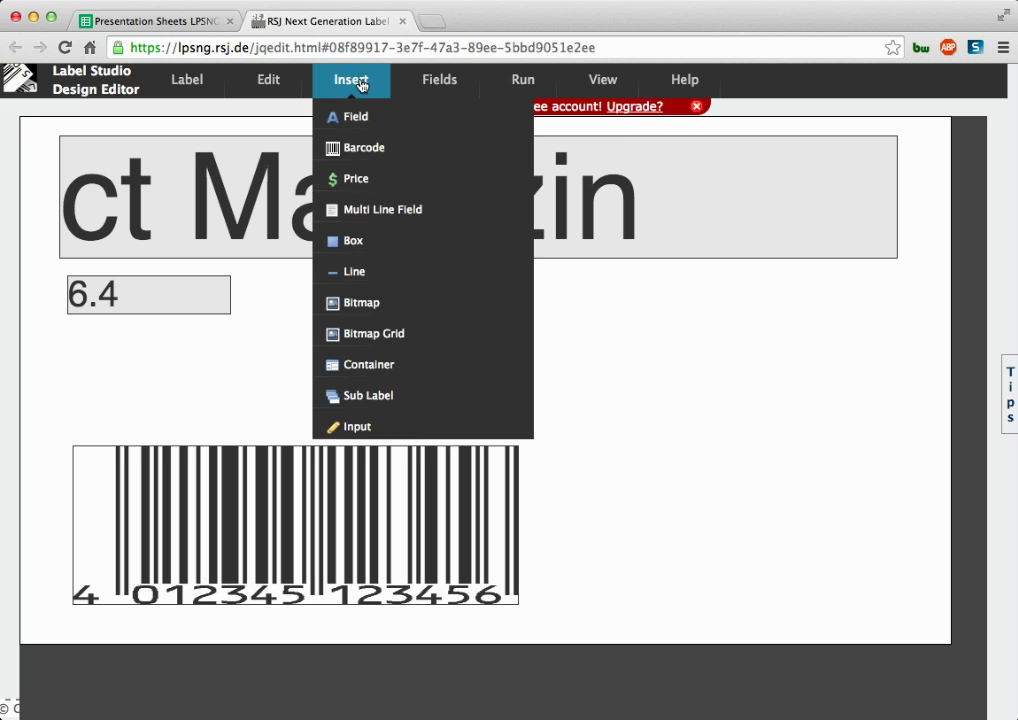
pyautogui.click(379, 205)
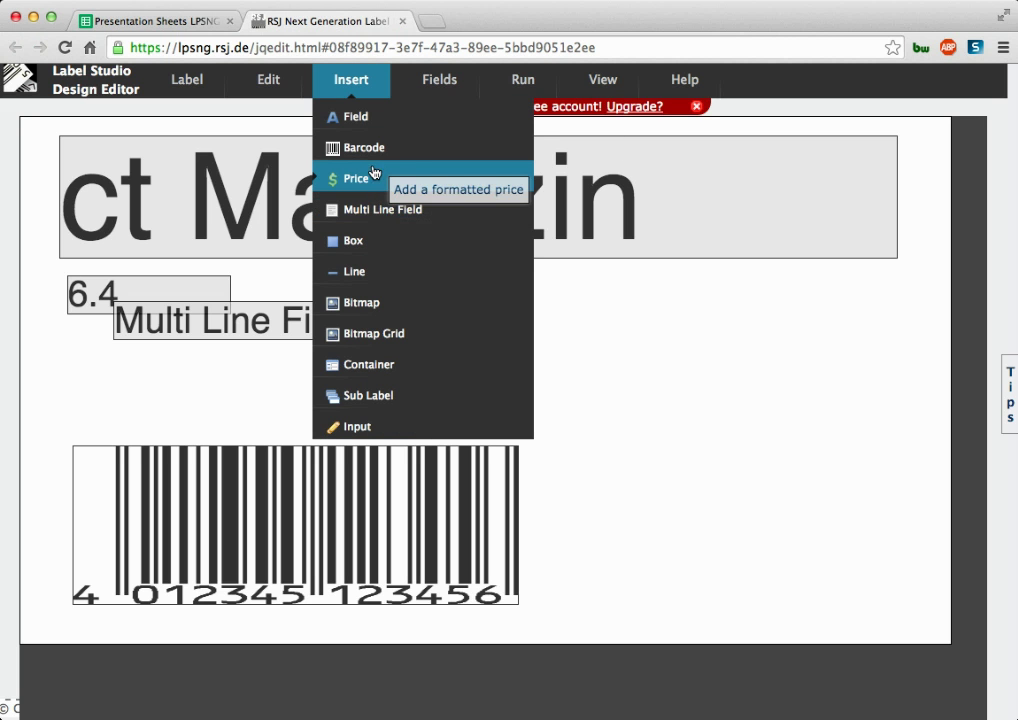
pyautogui.click(376, 182)
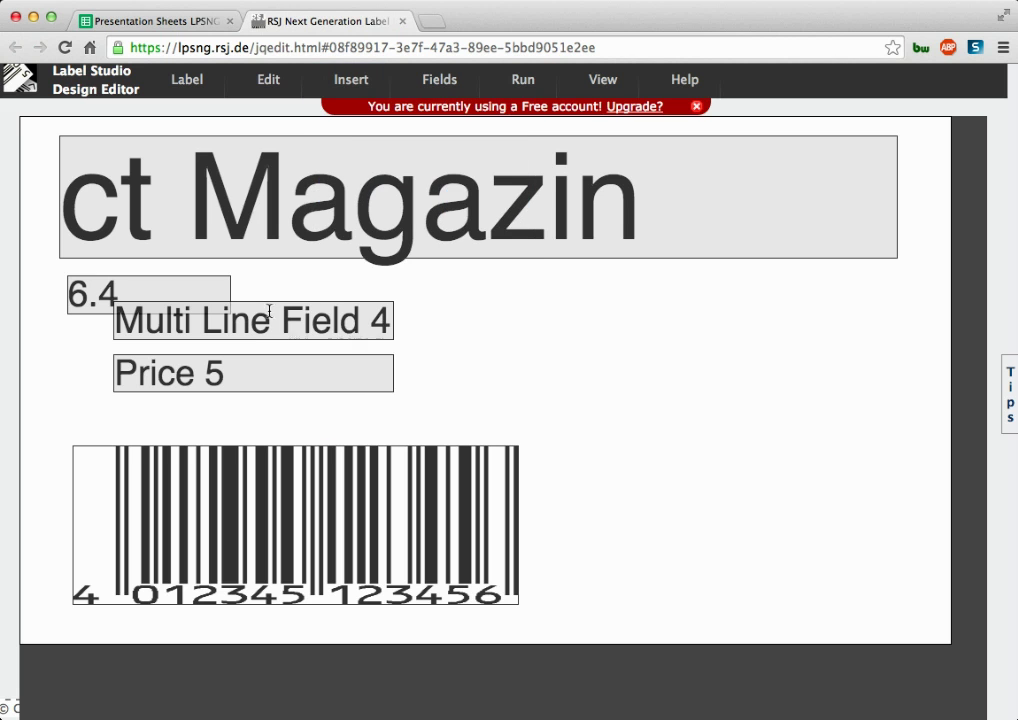
pyautogui.click(269, 321)
pyautogui.rightClick(269, 321)
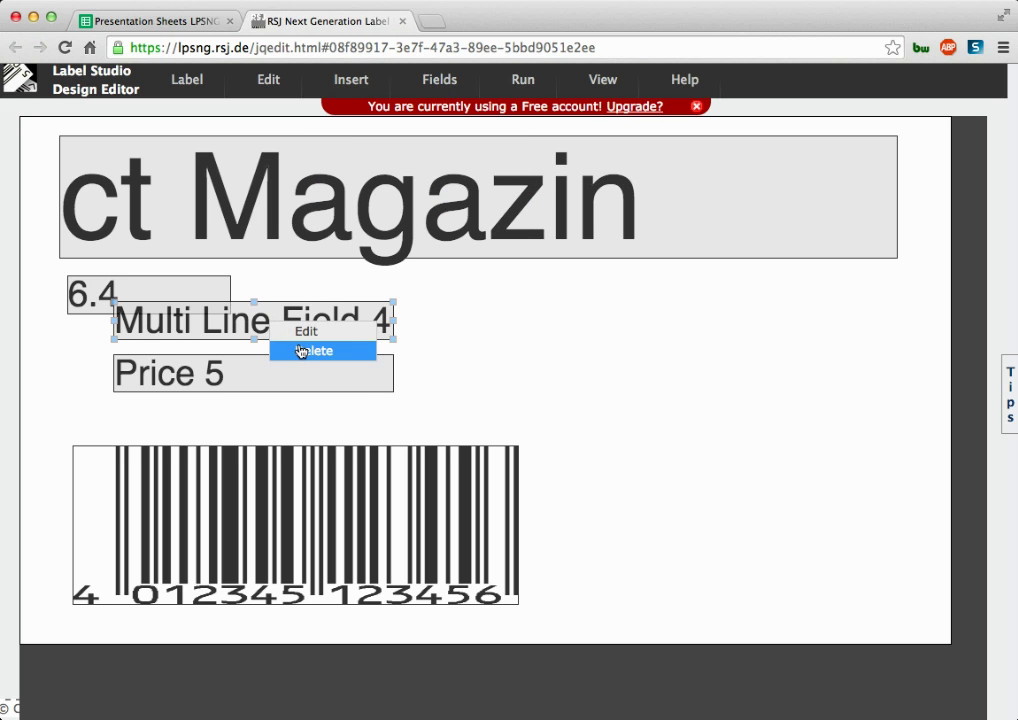
pyautogui.click(301, 351)
# Step: Move the new price field to the label's lower right beside the barcode and enlarge its height to reach the barcode's lower edge
pyautogui.click(286, 375)
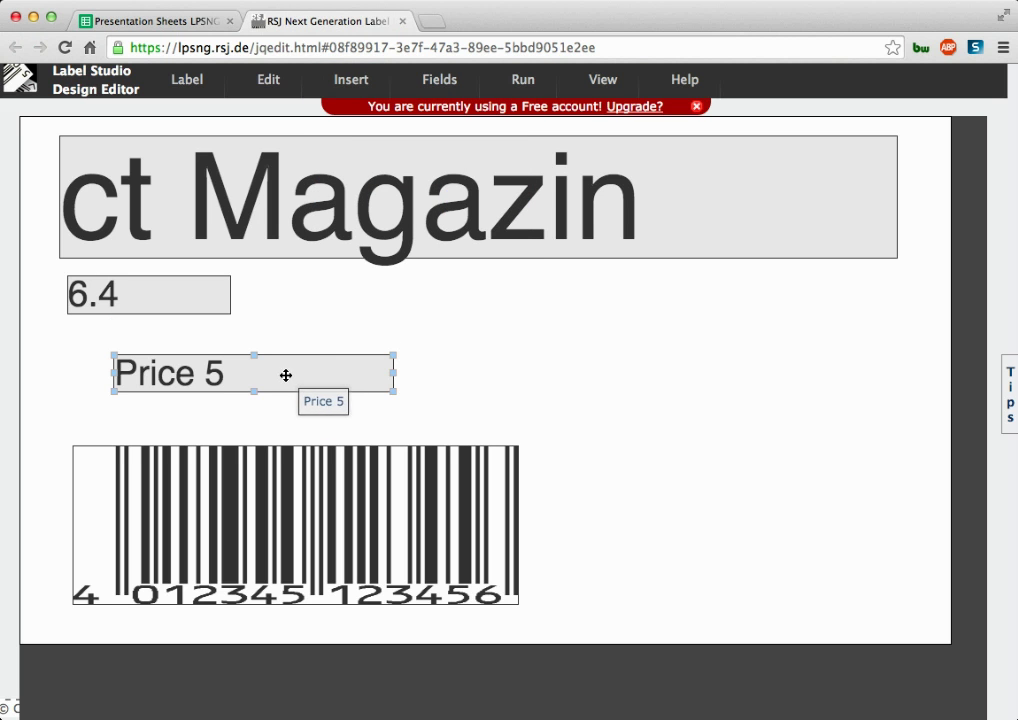
pyautogui.moveTo(285, 375); pyautogui.dragTo(762, 615)
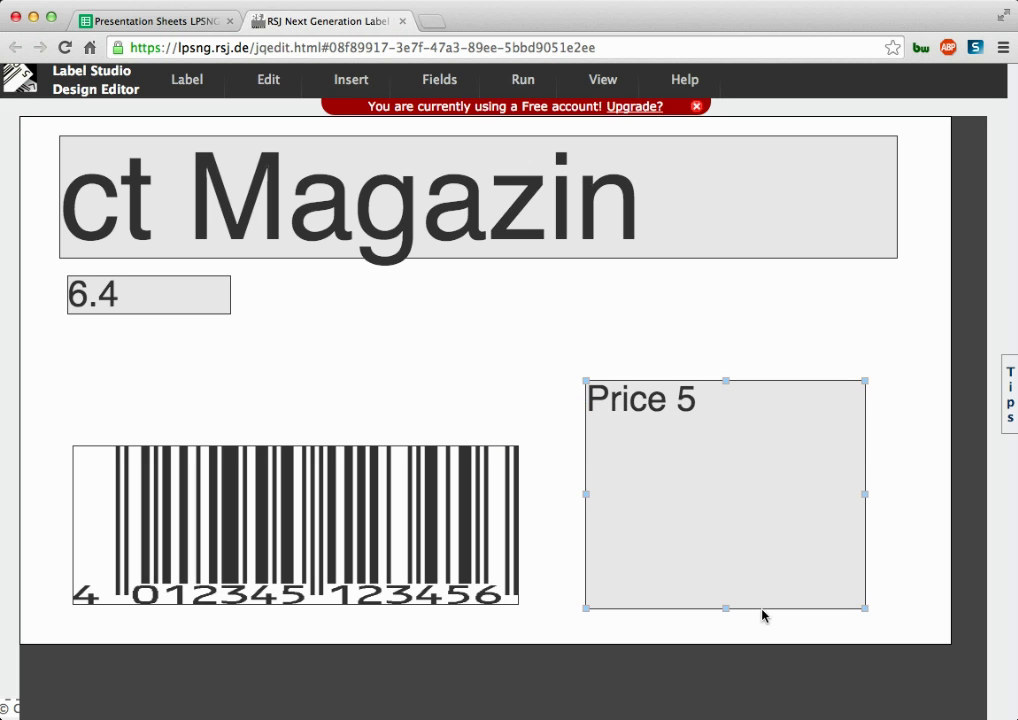
pyautogui.doubleClick(736, 504)
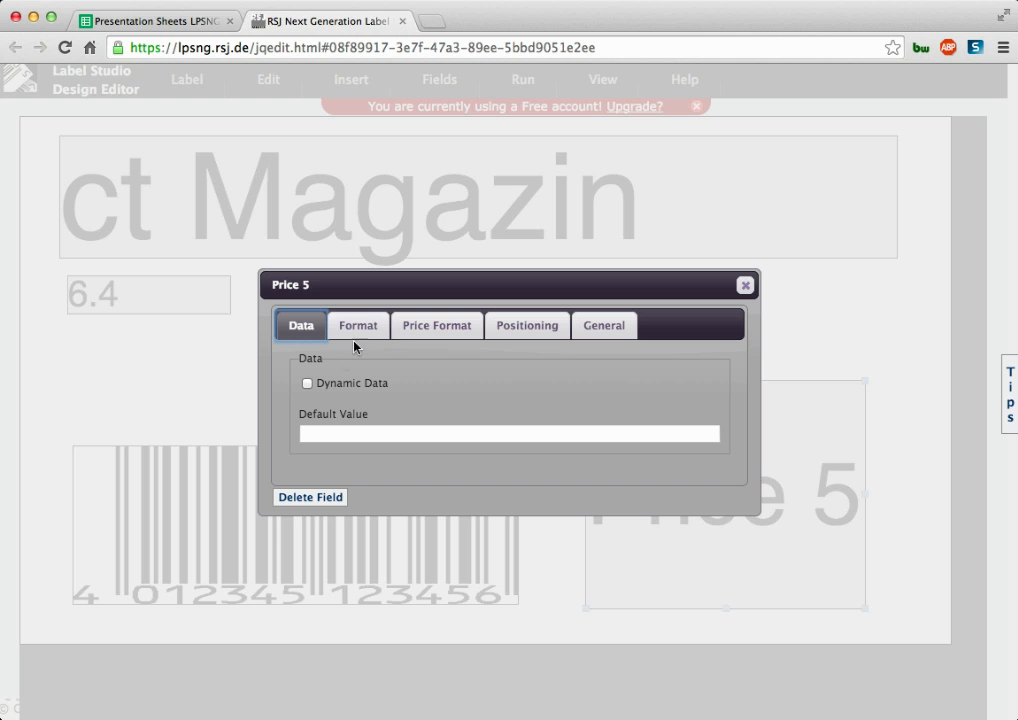
pyautogui.click(310, 386)
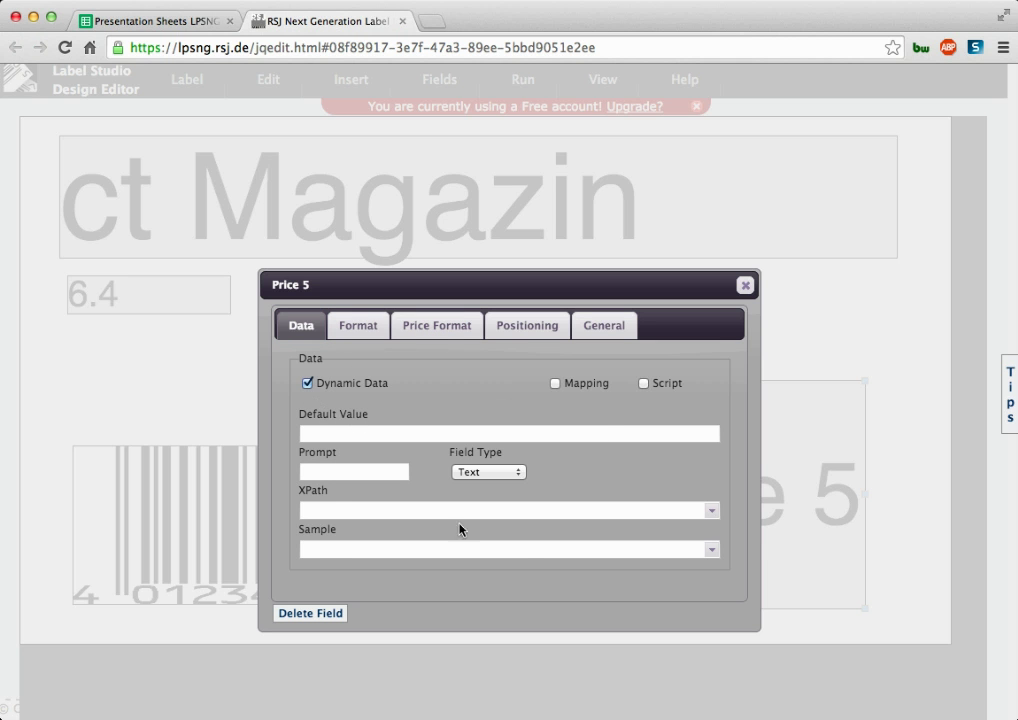
pyautogui.click(712, 510)
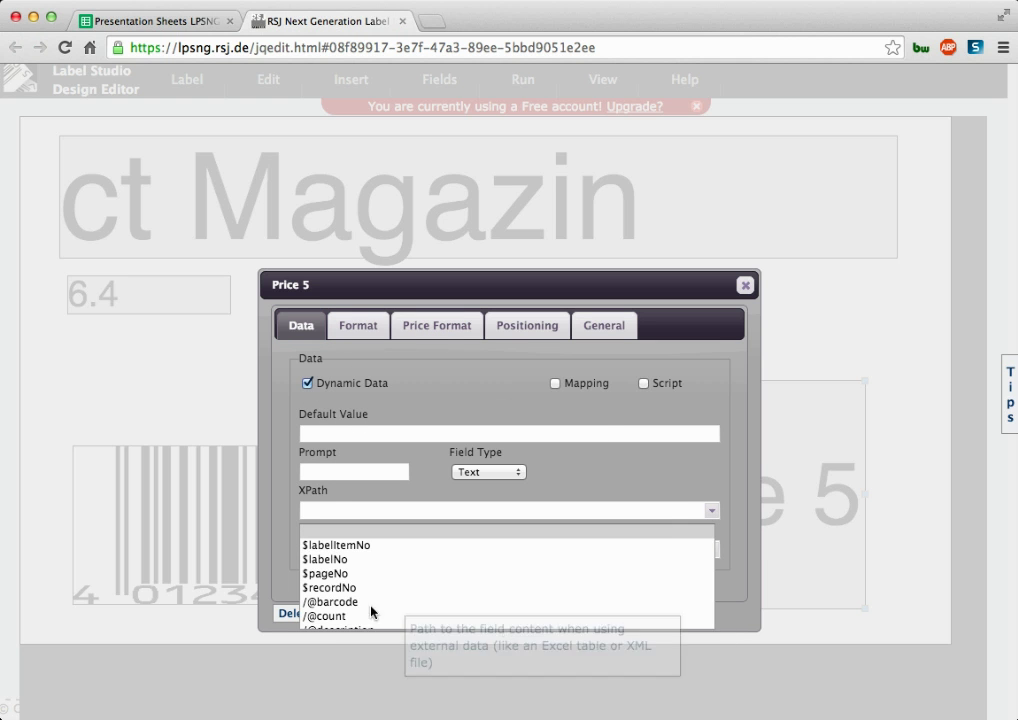
pyautogui.scroll(-2, 385, 567)
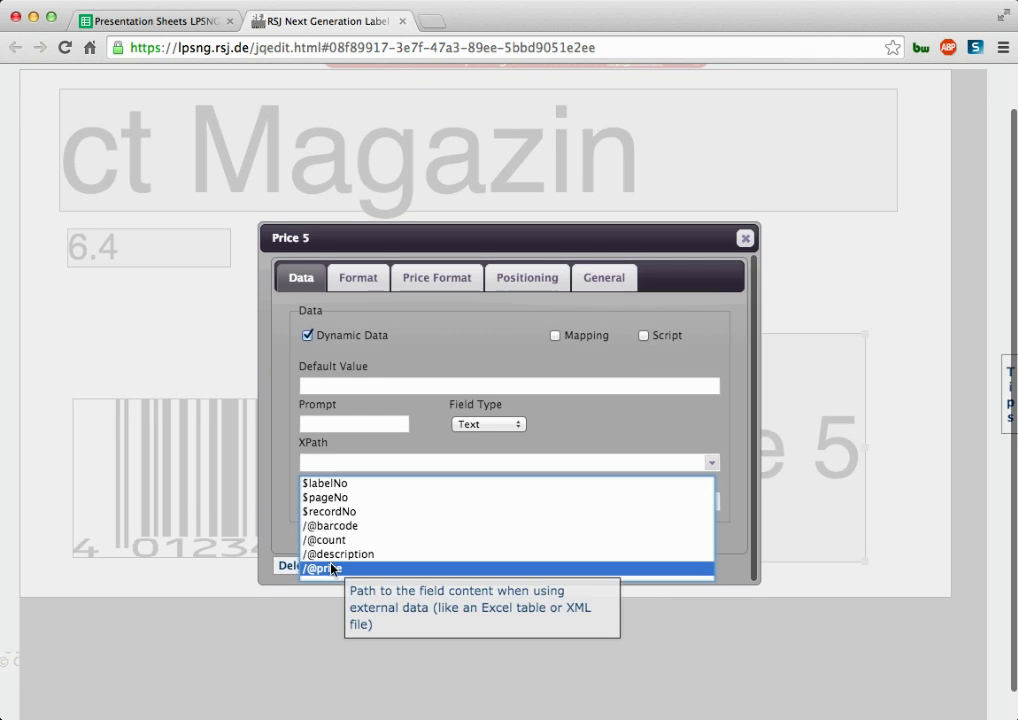
pyautogui.click(338, 568)
pyautogui.click(341, 500)
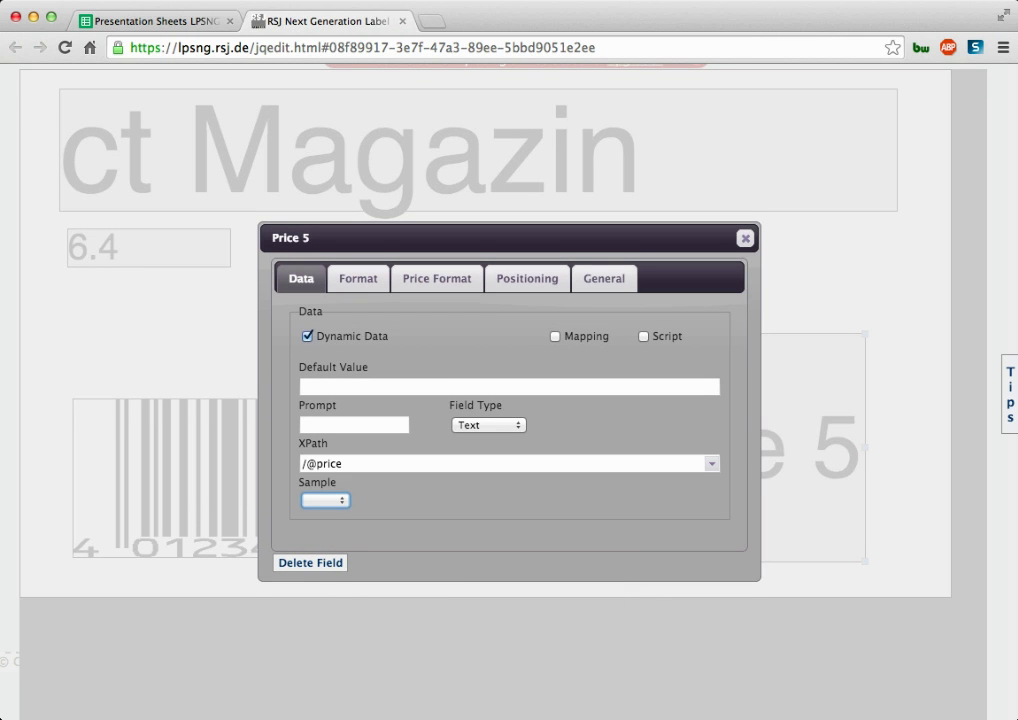
# Step: Change the price field's number format and turn off printing of the decimal point
pyautogui.click(420, 278)
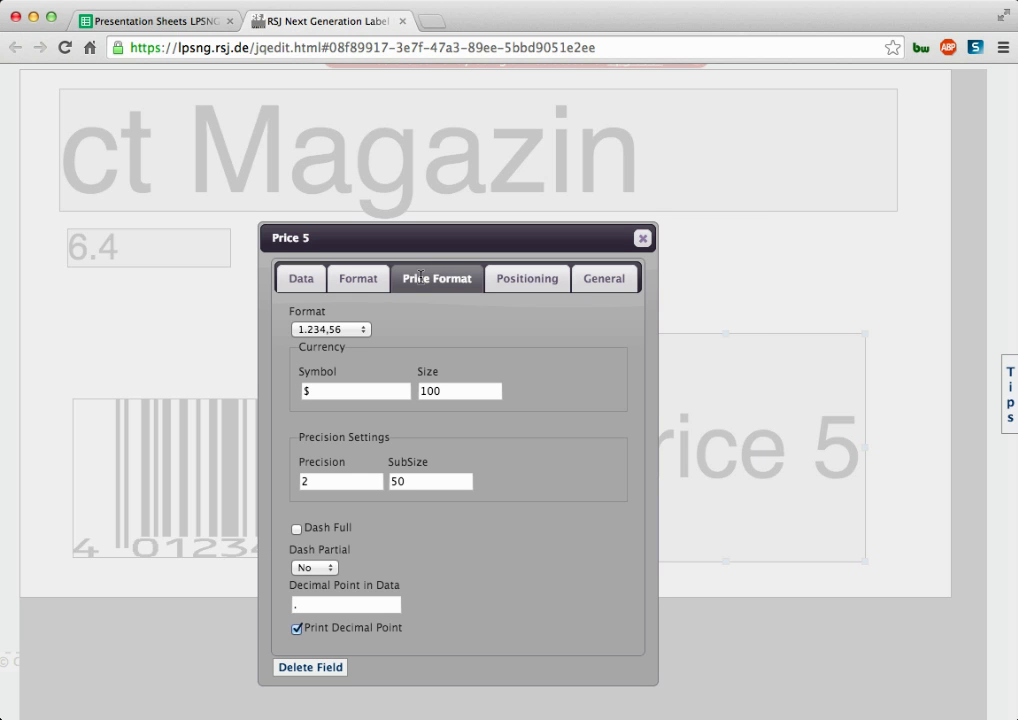
pyautogui.click(357, 329)
pyautogui.press('Down')
pyautogui.click(297, 630)
# Step: Adjust the price field's alignment in its positioning settings and close the field settings
pyautogui.click(522, 270)
pyautogui.click(329, 365)
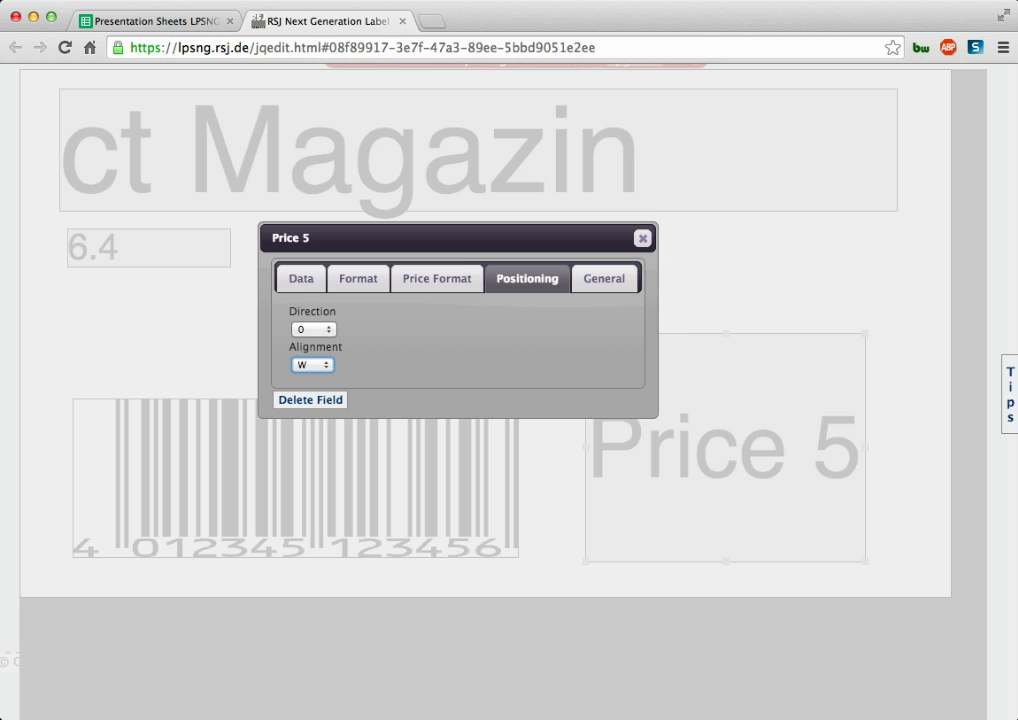
pyautogui.click(642, 242)
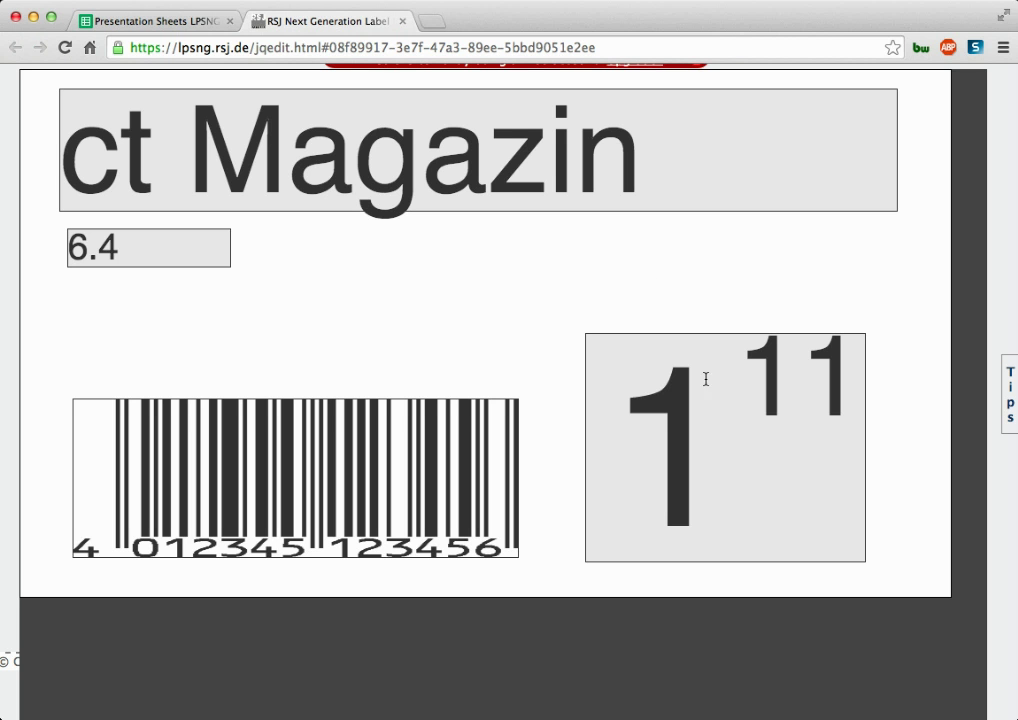
# Step: Delete the plain price field below the description, and stretch the barcode upward to about the formatted price field's height
pyautogui.rightClick(147, 249)
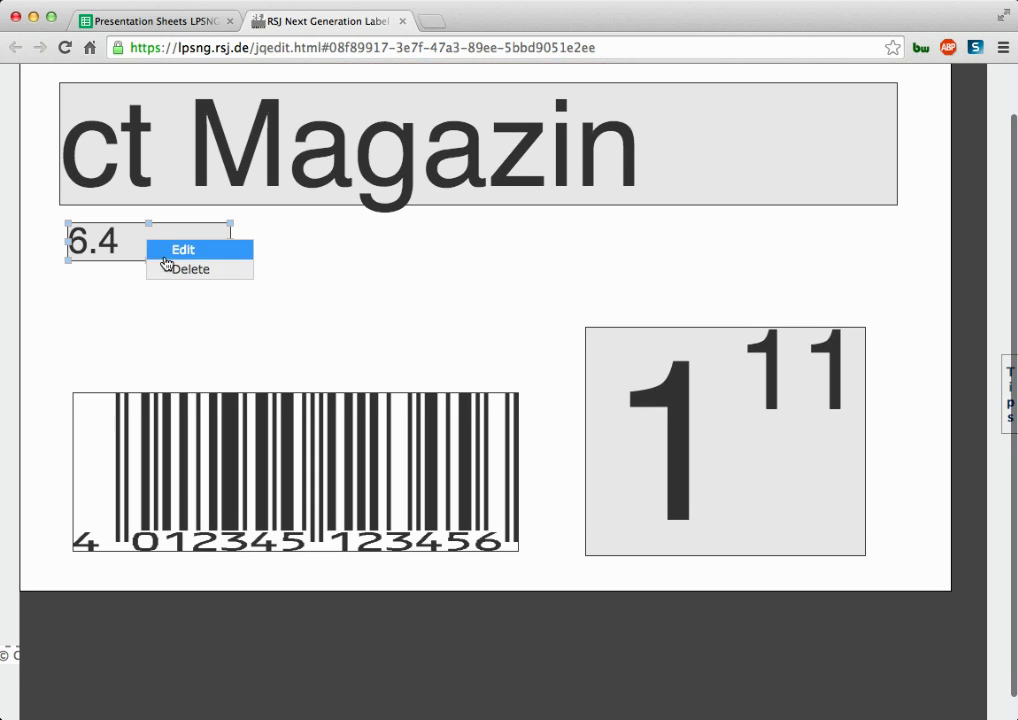
pyautogui.click(187, 269)
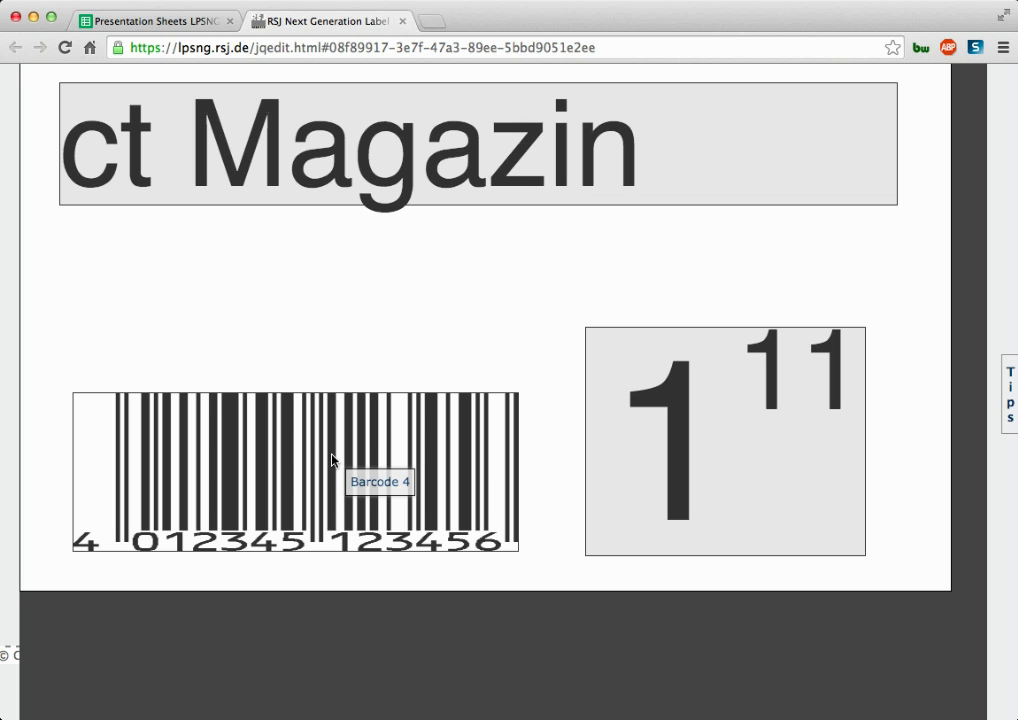
pyautogui.click(318, 430)
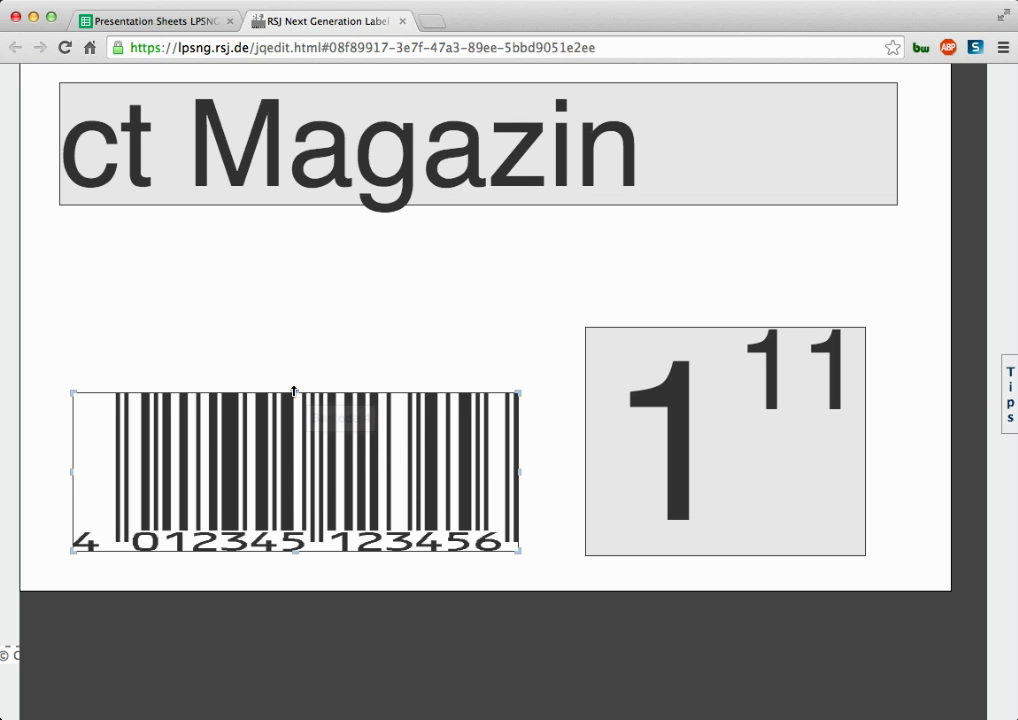
pyautogui.moveTo(294, 391); pyautogui.dragTo(297, 316)
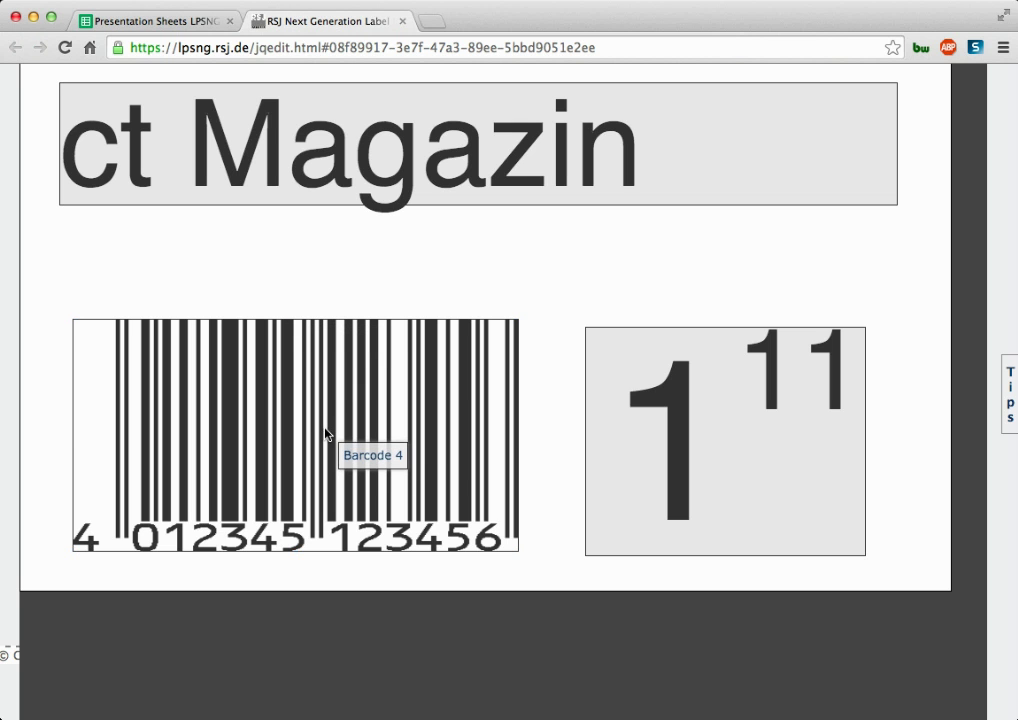
# Step: Align the lower edges of the barcode and the formatted price field
pyautogui.click(716, 430)
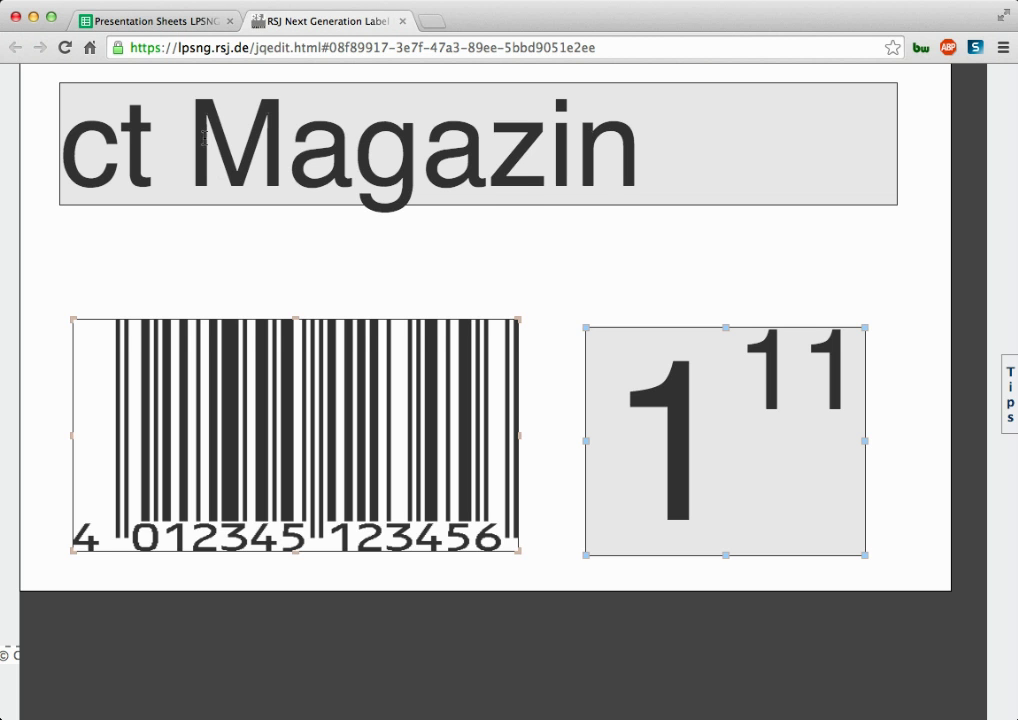
pyautogui.scroll(2, 203, 137)
pyautogui.click(250, 88)
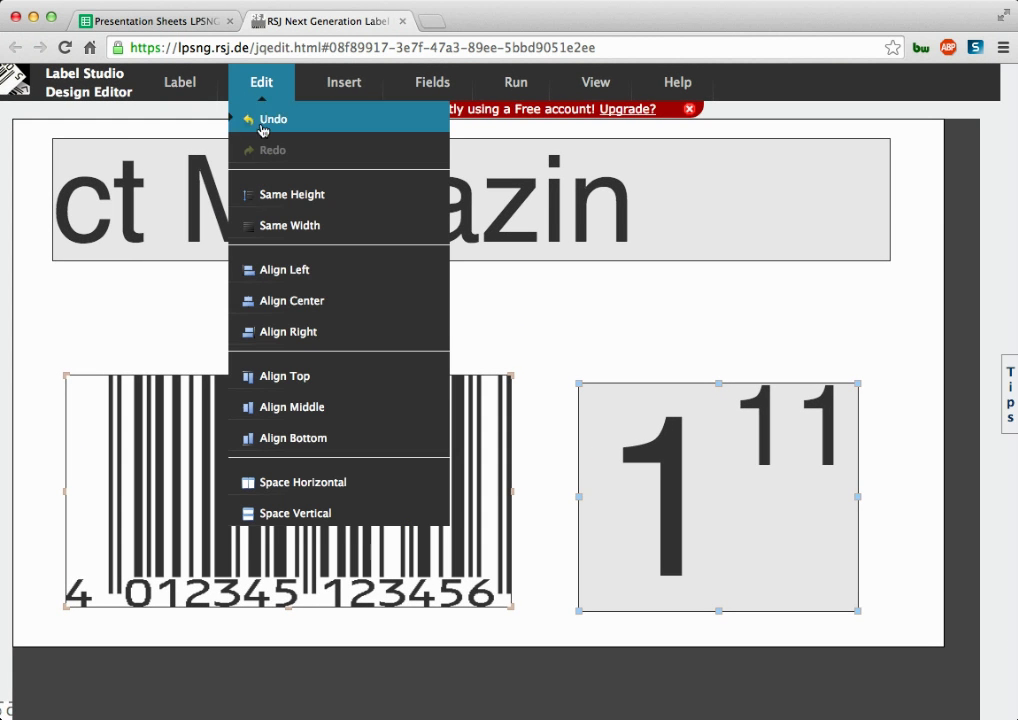
pyautogui.click(316, 443)
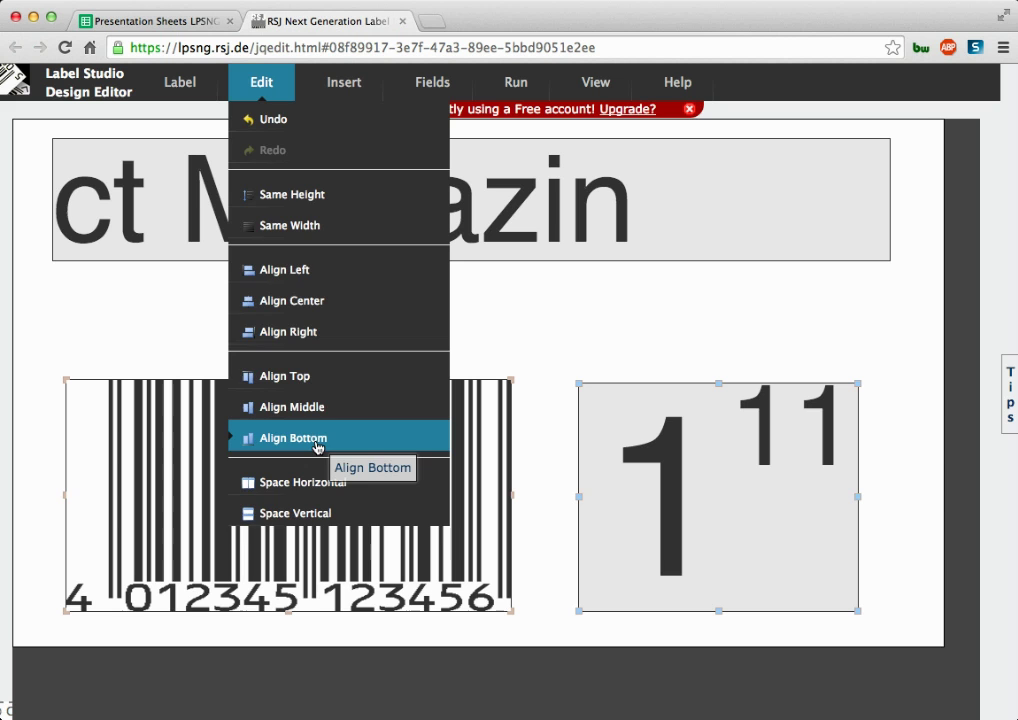
pyautogui.click(545, 500)
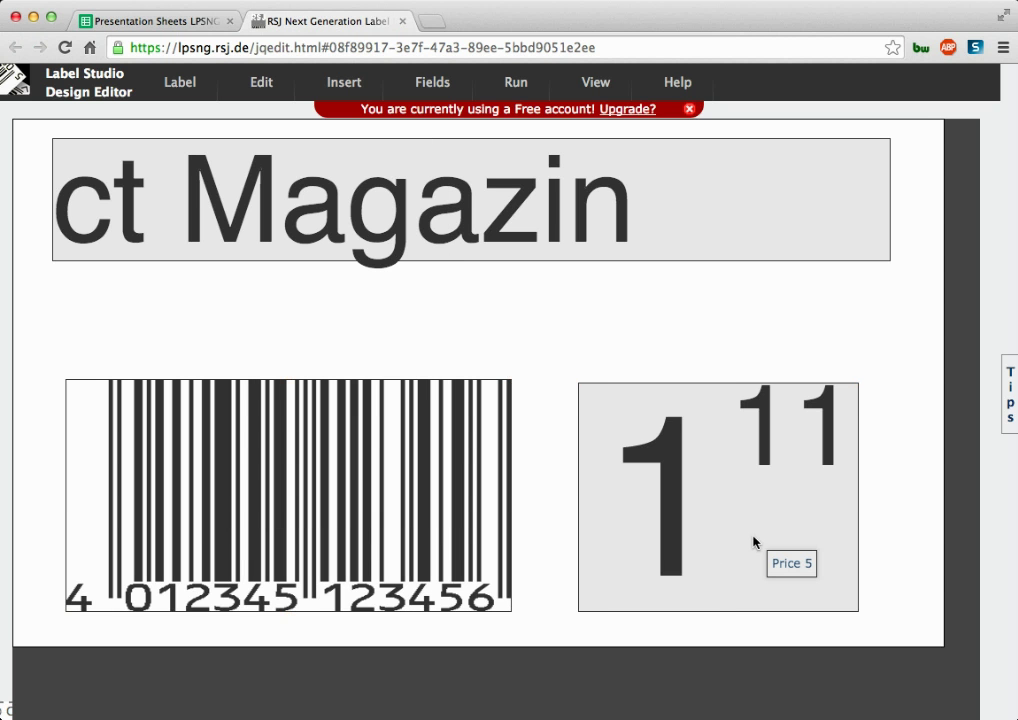
# Step: Align the right edge of the price field with the right edge of the description field
pyautogui.click(734, 452)
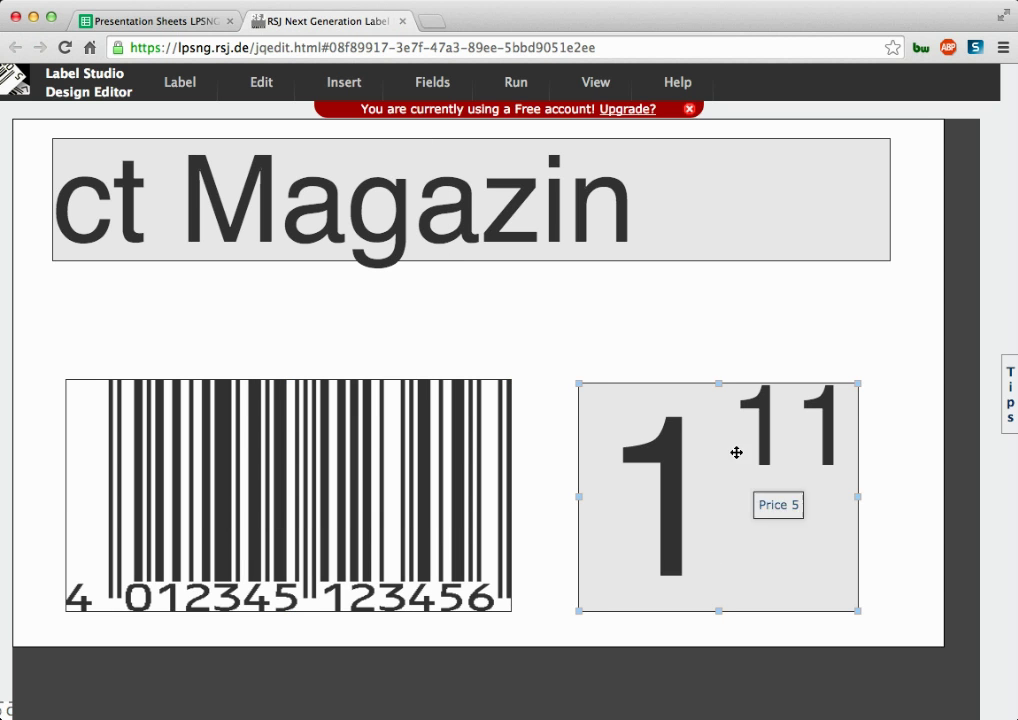
pyautogui.click(713, 207)
pyautogui.keyDown('shift'); pyautogui.click(770, 485); pyautogui.keyUp('shift')
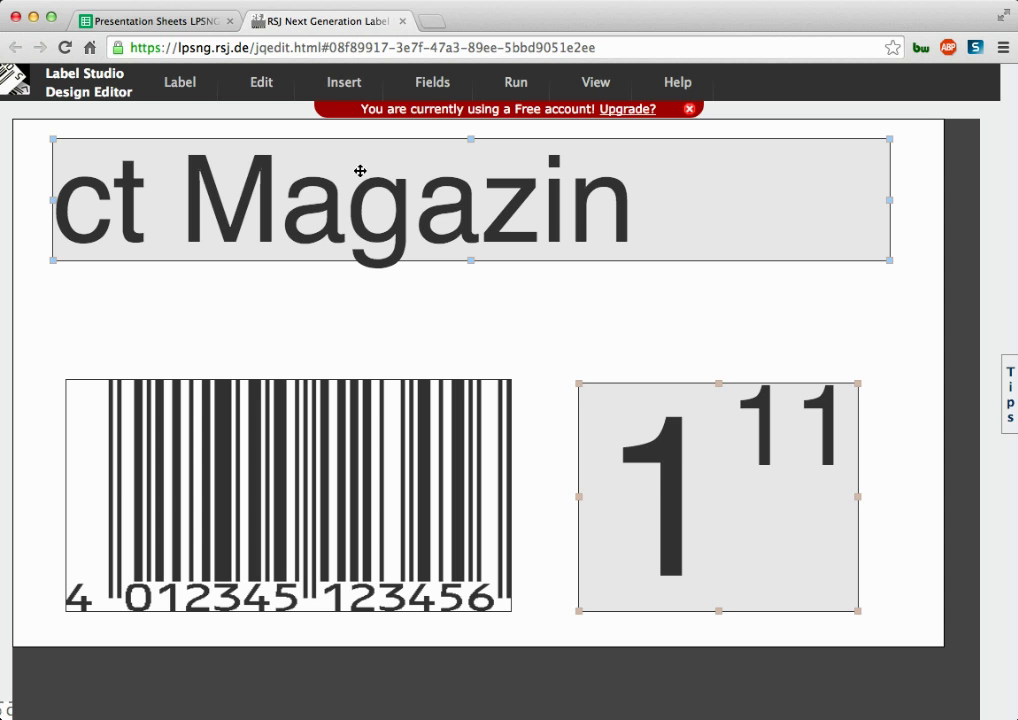
pyautogui.click(205, 93)
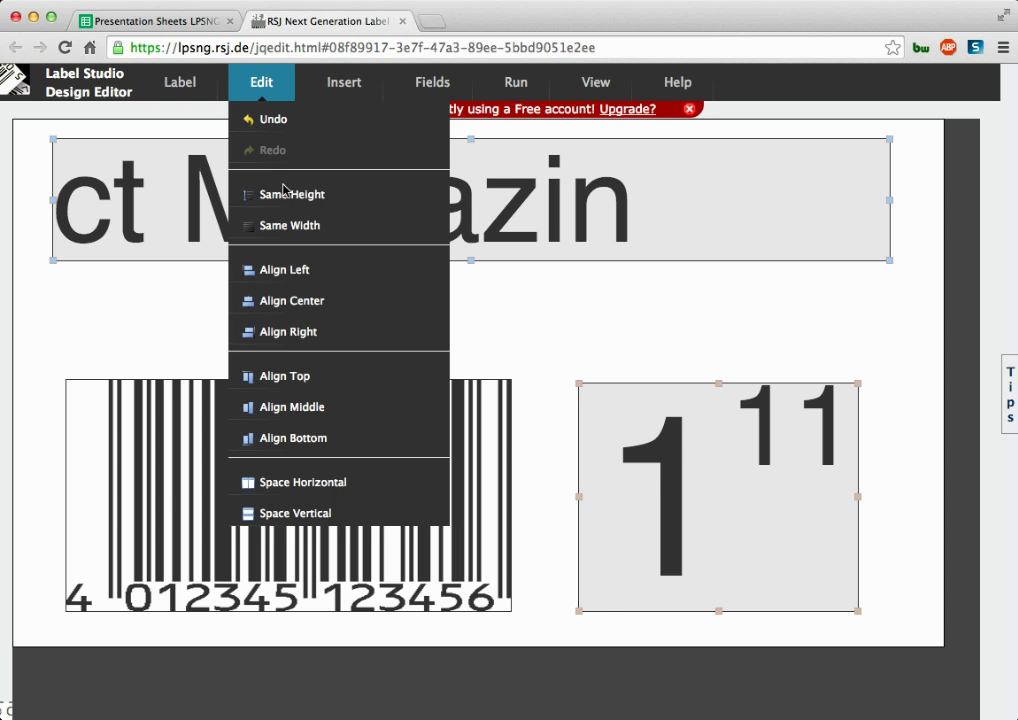
pyautogui.click(305, 328)
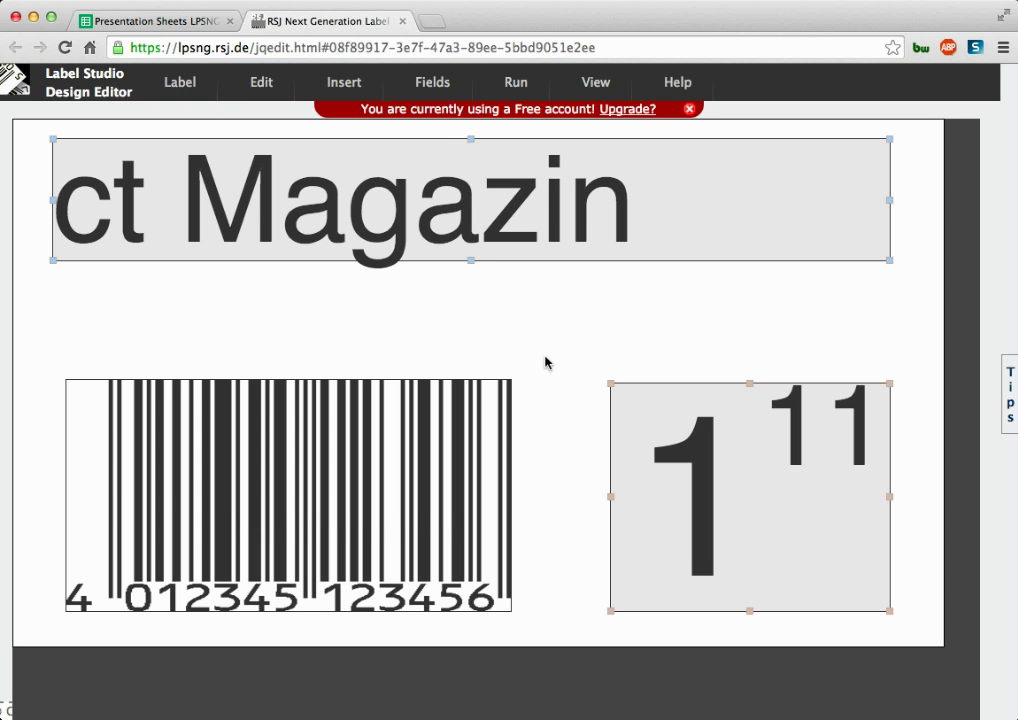
# Step: Run the label print job and open the preview of the queued Label Studio job
pyautogui.click(515, 84)
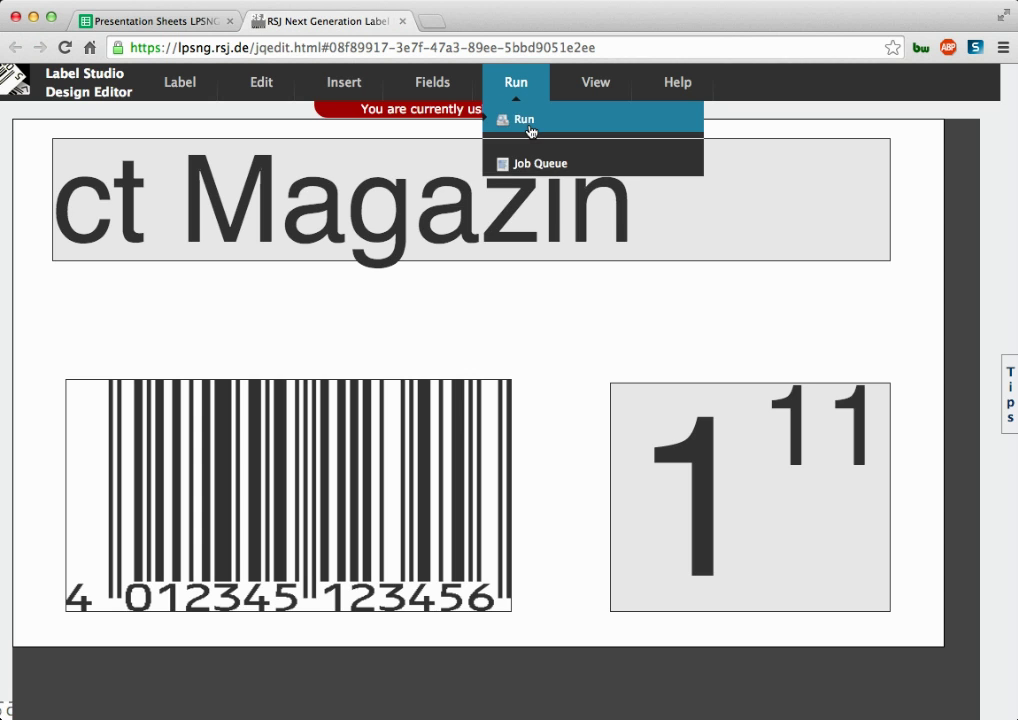
pyautogui.click(529, 130)
pyautogui.click(268, 349)
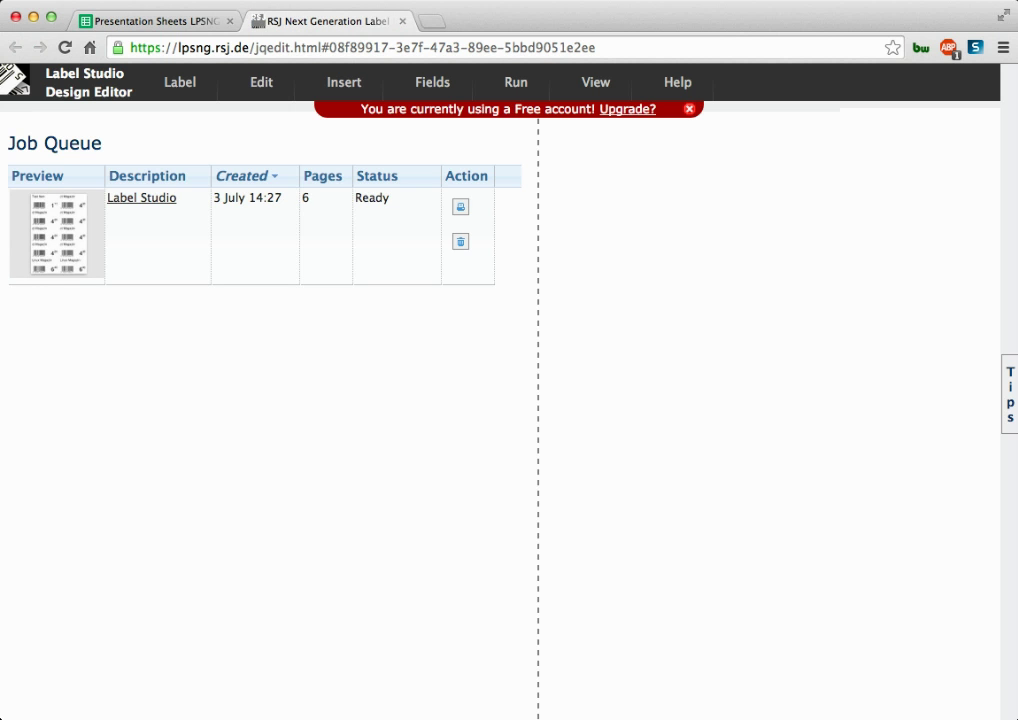
pyautogui.click(64, 234)
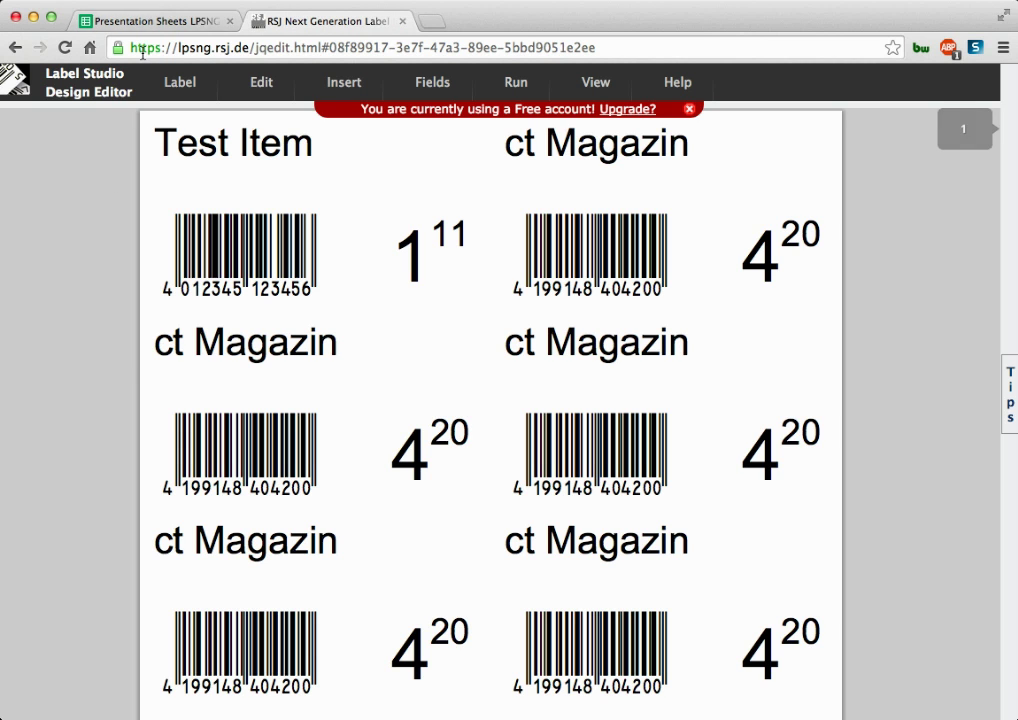
# Step: Return from the print preview to the label design and view the element types available for insertion
pyautogui.click(180, 82)
pyautogui.moveTo(241, 86)
pyautogui.moveTo(344, 90)
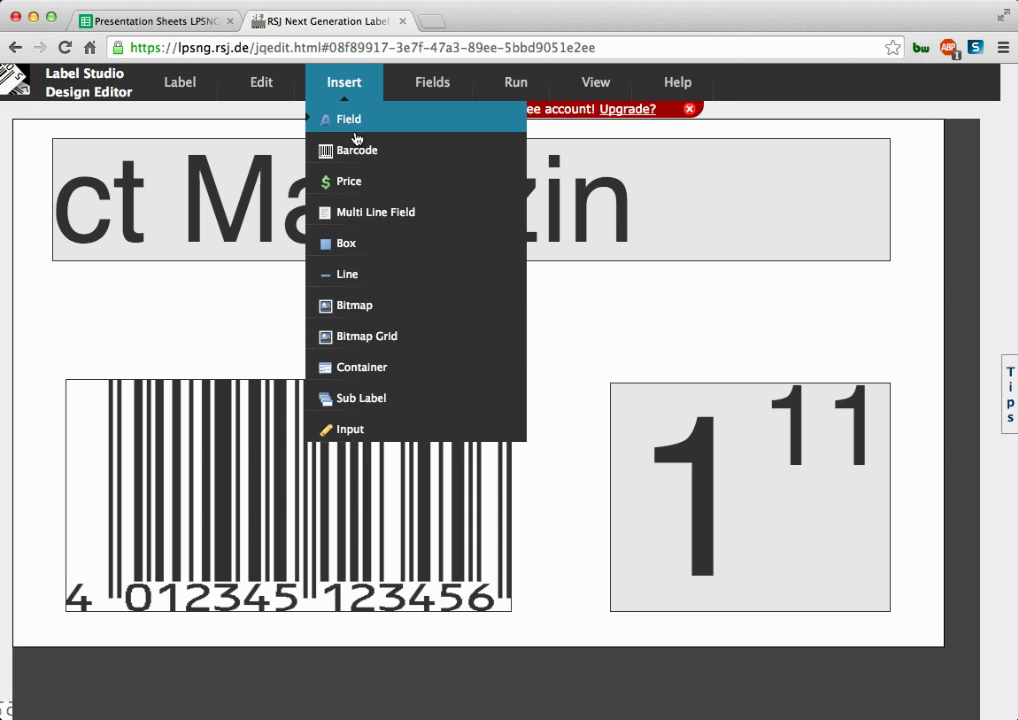
# Step: Insert a box and enlarge it from the label's upper-left corner to enclose the description, barcode and price fields
pyautogui.click(362, 247)
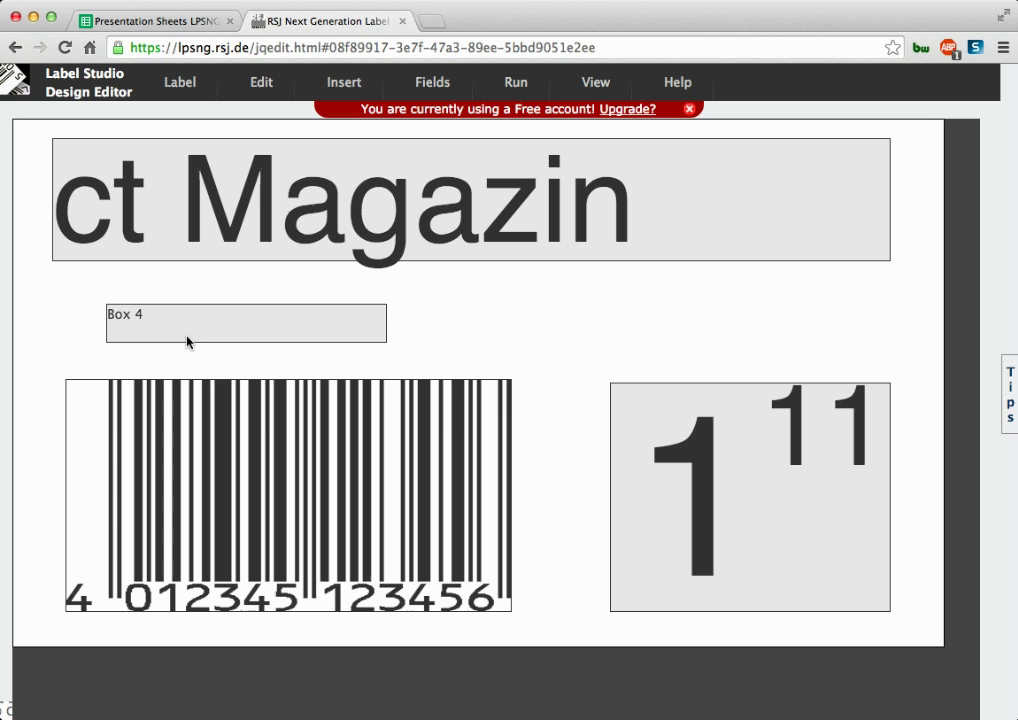
pyautogui.click(191, 332)
pyautogui.moveTo(227, 325); pyautogui.dragTo(164, 150)
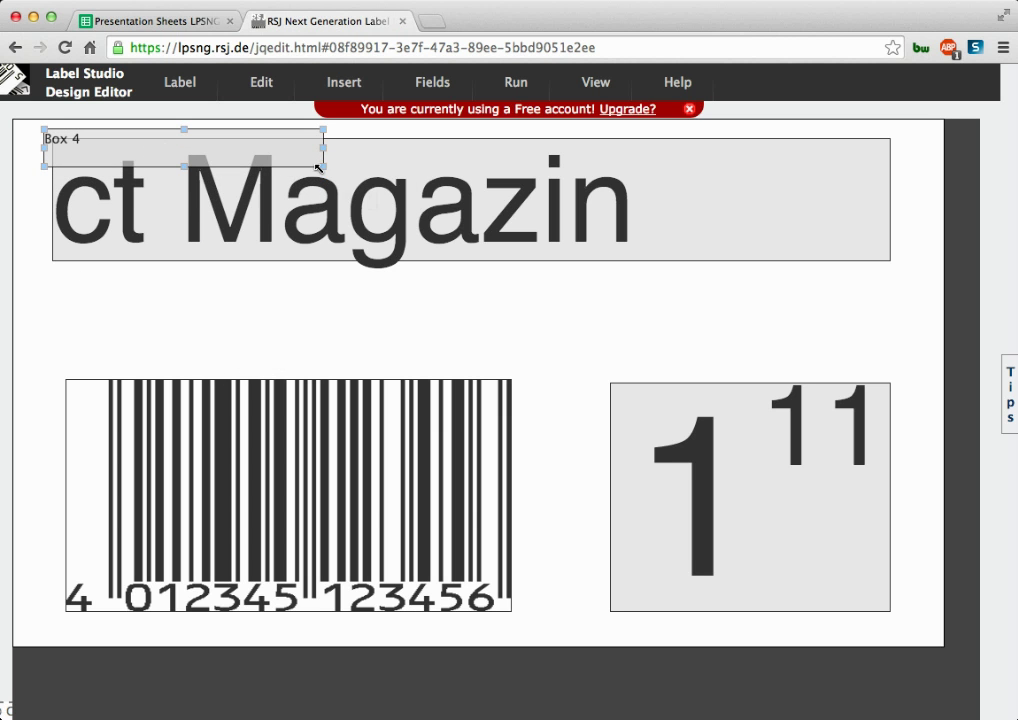
pyautogui.moveTo(323, 166); pyautogui.dragTo(905, 630)
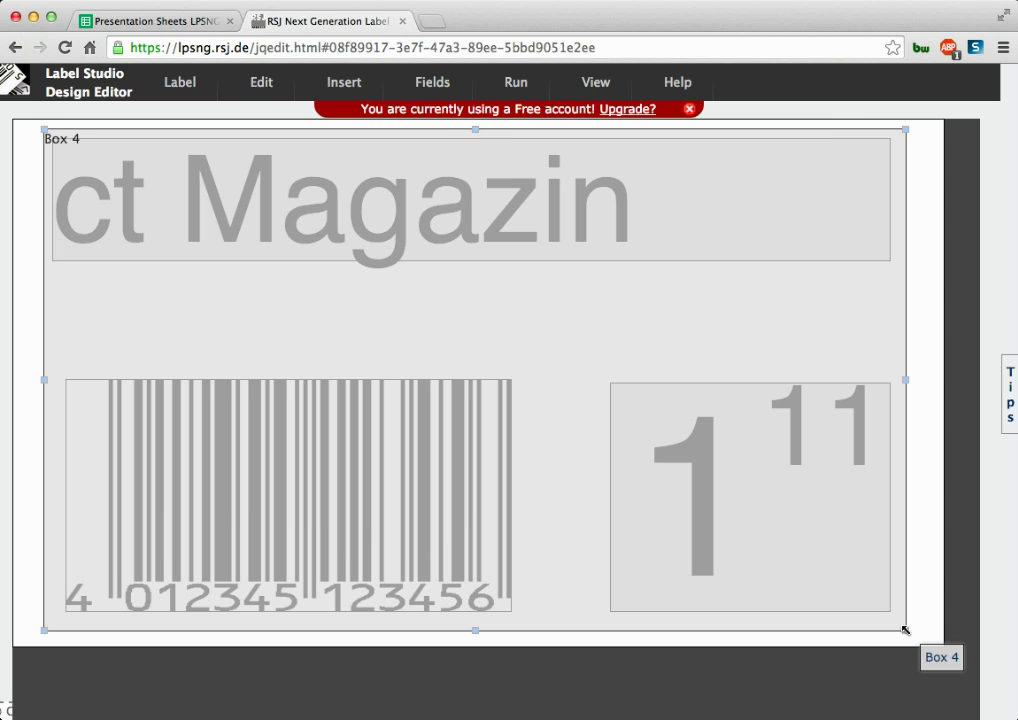
# Step: Reorder the field list so the box sits between the description field and Label and Page Attributes
pyautogui.click(434, 84)
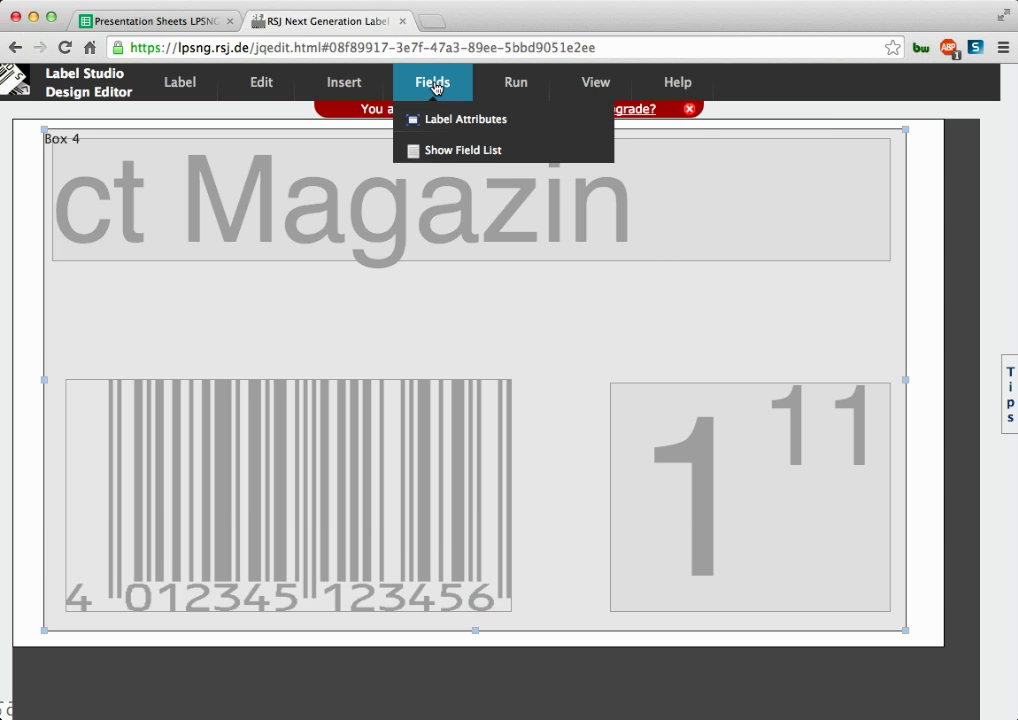
pyautogui.click(455, 152)
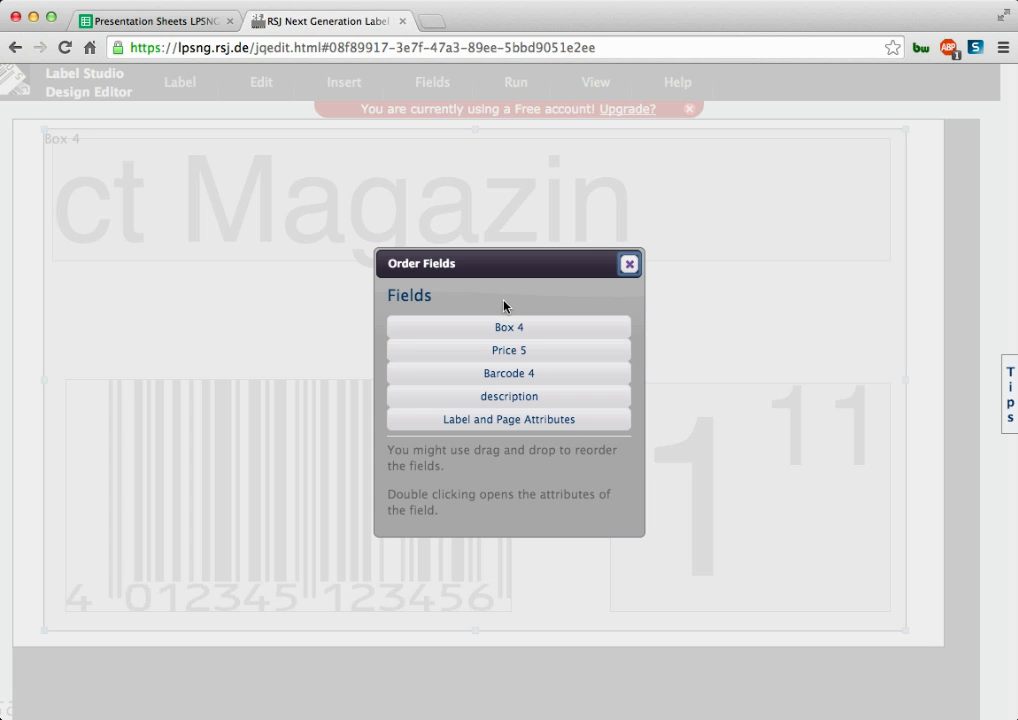
pyautogui.moveTo(507, 327); pyautogui.dragTo(519, 393)
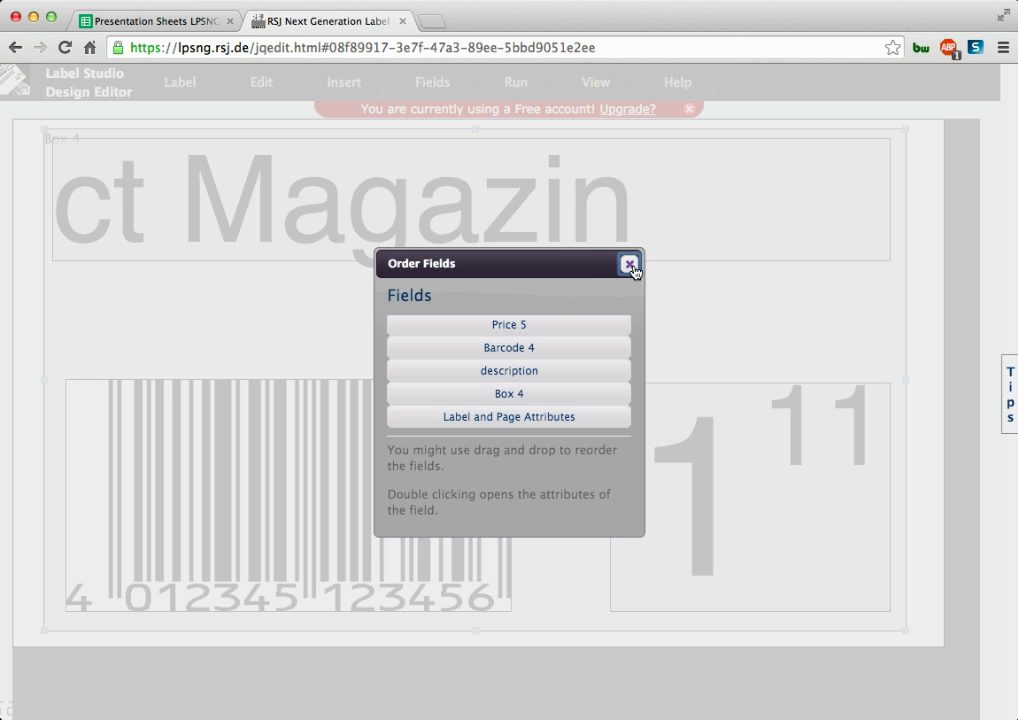
pyautogui.click(629, 264)
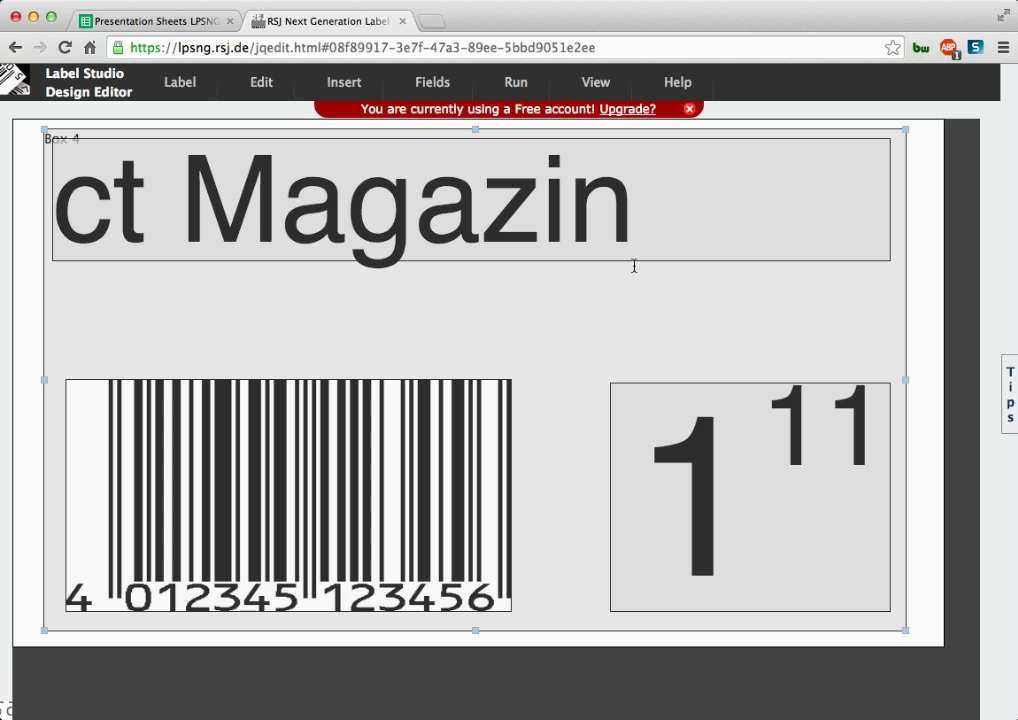
# Step: Set the background box's color to A8FFDC and edit its stroke so the box is filled solid
pyautogui.doubleClick(620, 320)
pyautogui.click(492, 402)
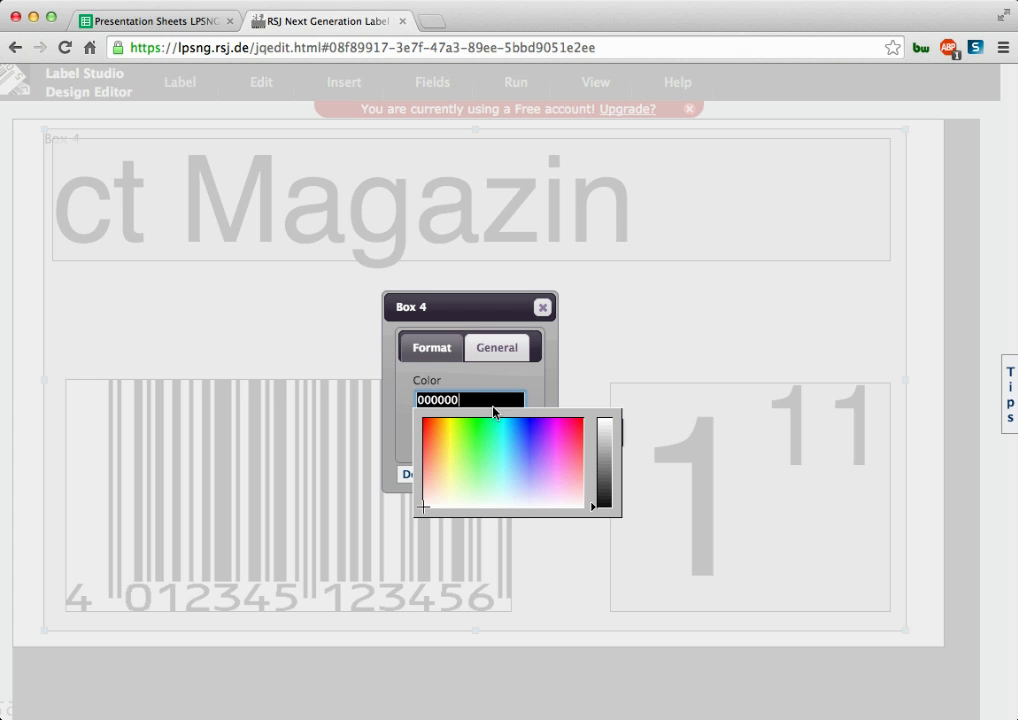
pyautogui.click(492, 476)
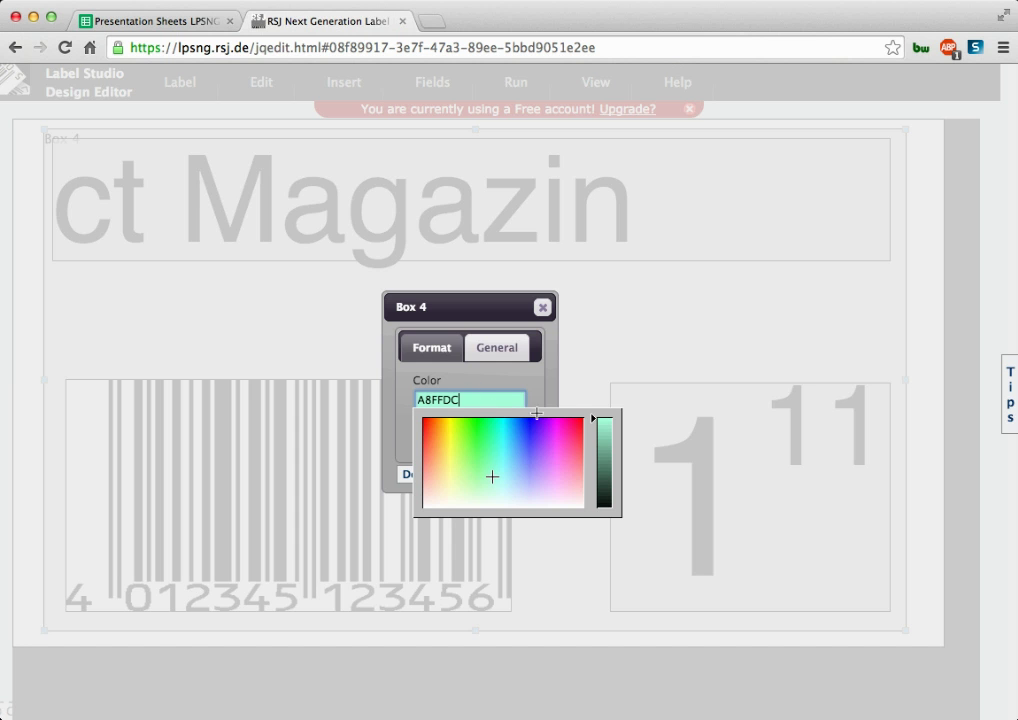
pyautogui.click(400, 440)
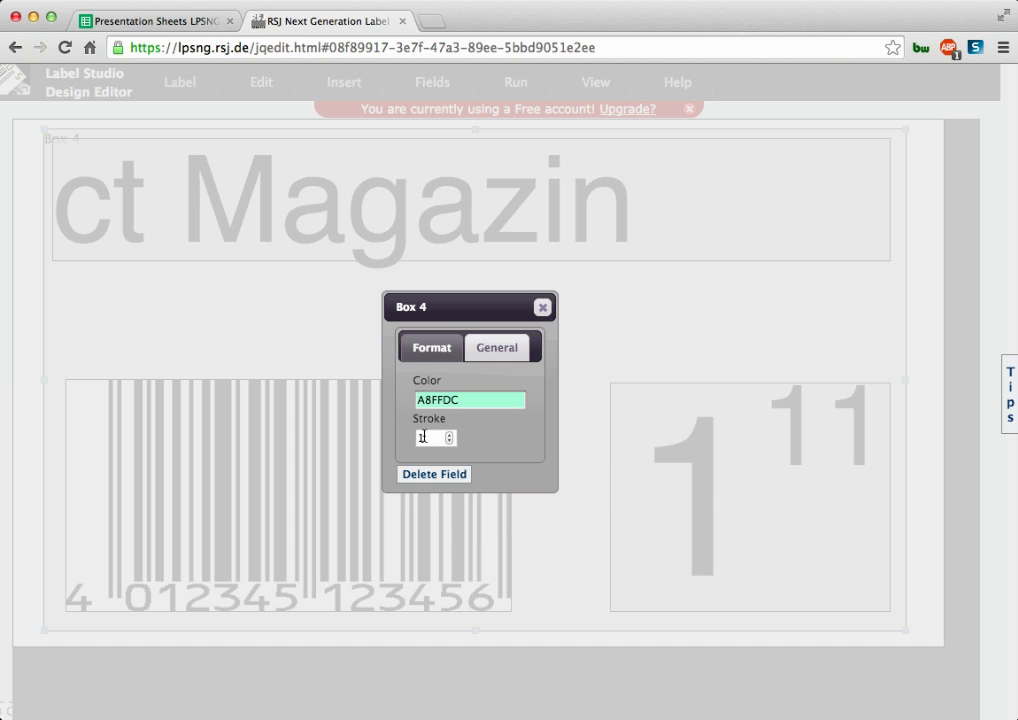
pyautogui.moveTo(424, 437); pyautogui.dragTo(404, 439)
pyautogui.click(543, 308)
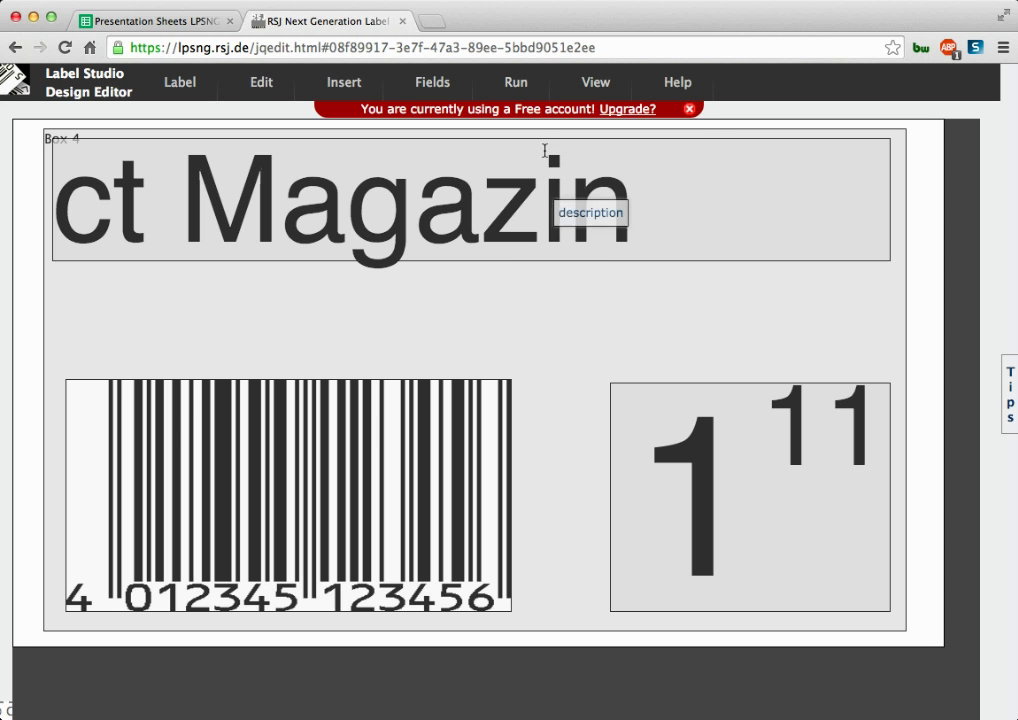
# Step: Create labels using the data from the sample file and look through the pages of the newest Label Studio job
pyautogui.click(517, 93)
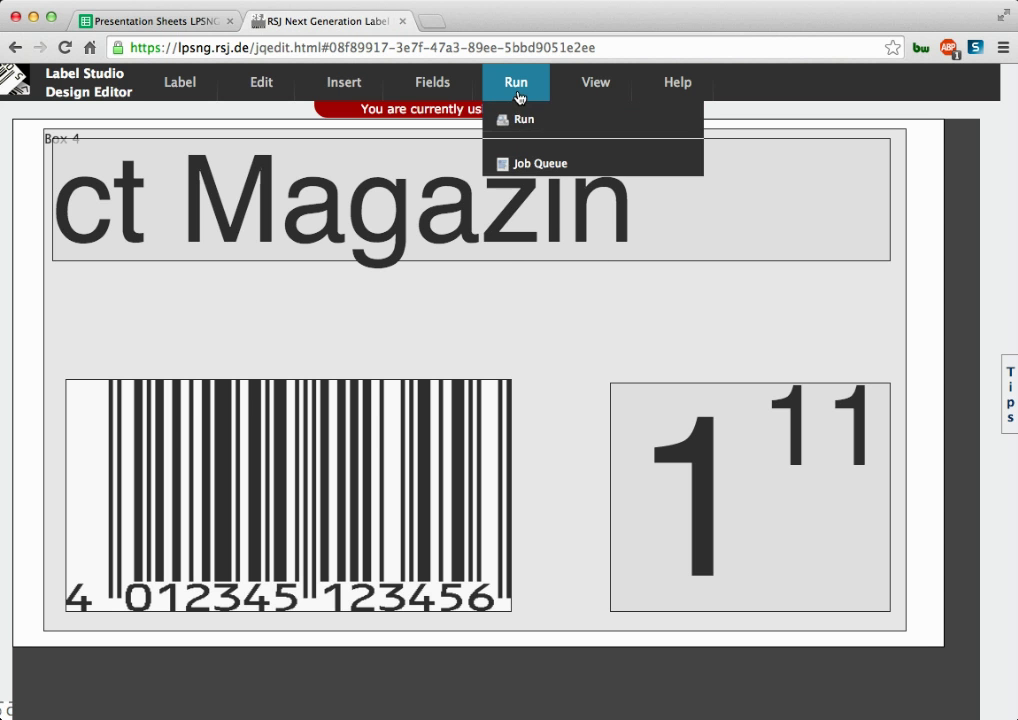
pyautogui.click(520, 122)
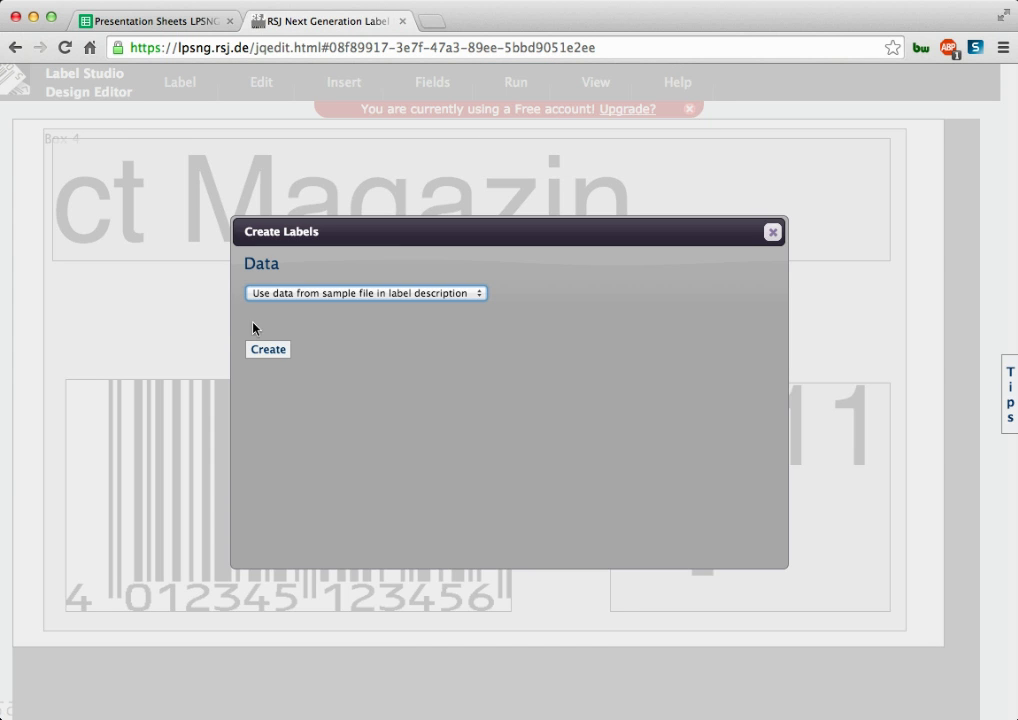
pyautogui.click(283, 352)
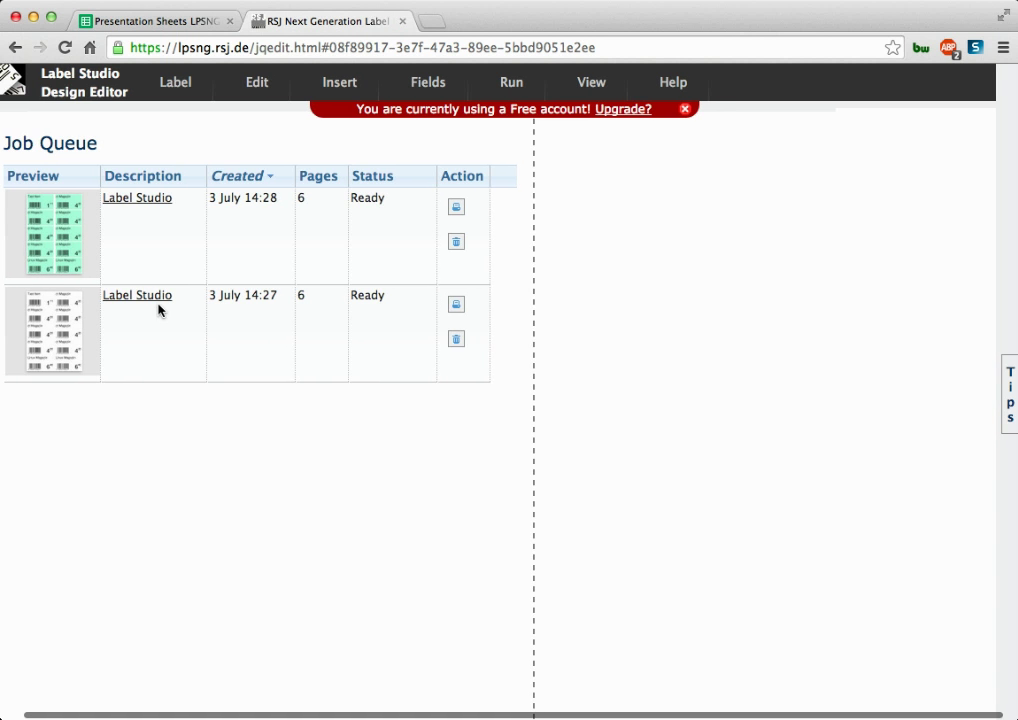
pyautogui.click(57, 233)
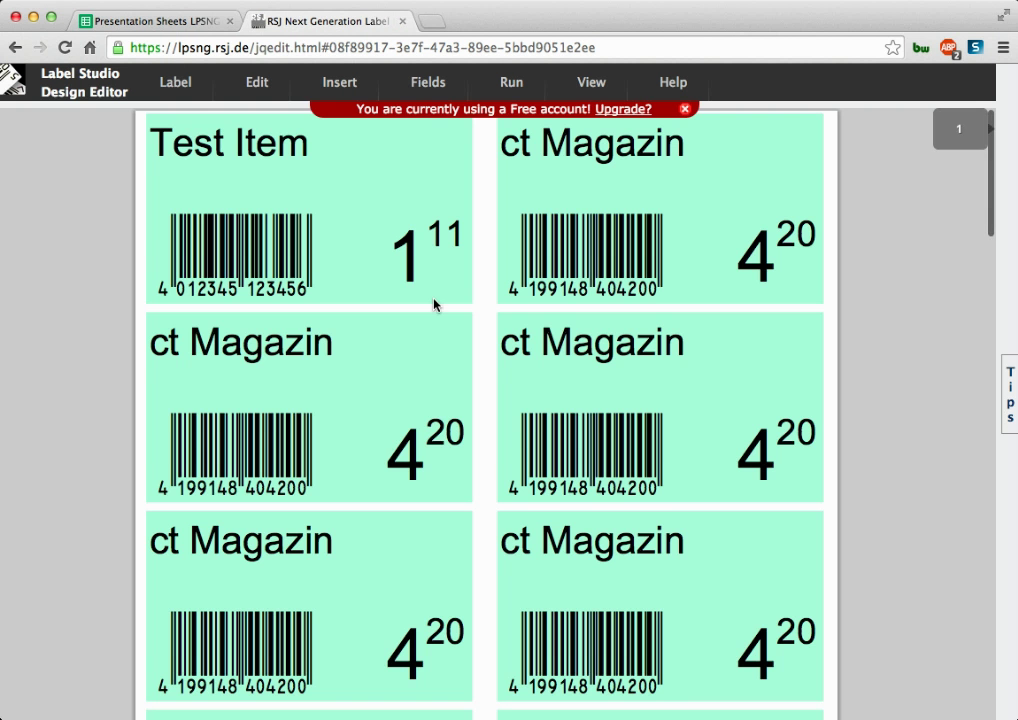
pyautogui.scroll(-5, 434, 305)
pyautogui.scroll(-10, 432, 308)
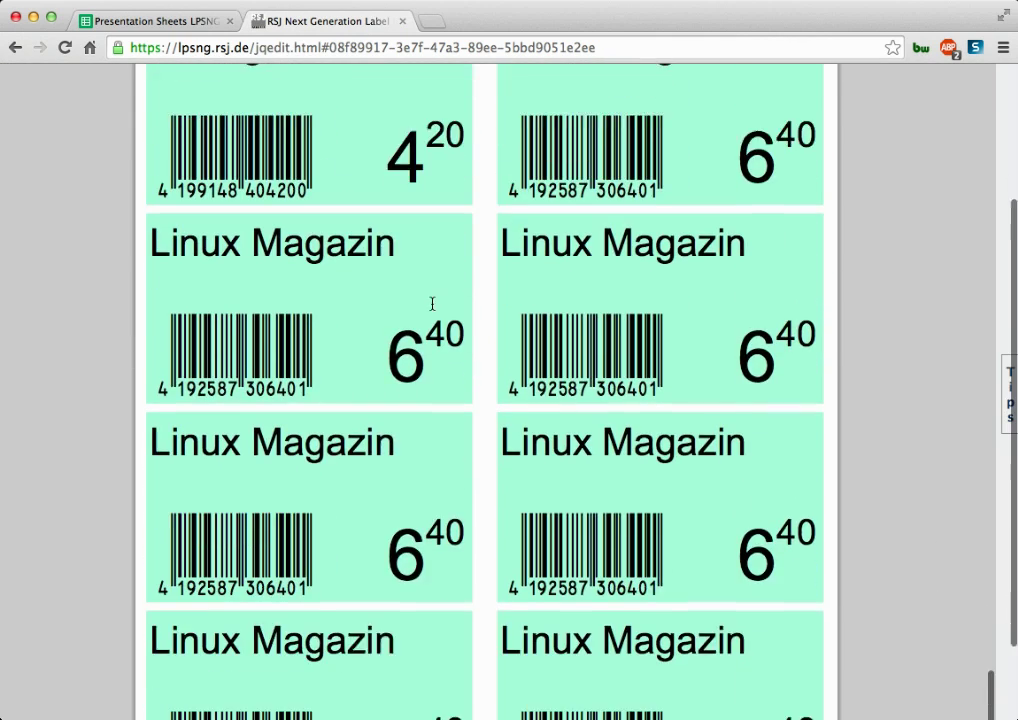
pyautogui.scroll(10, 432, 308)
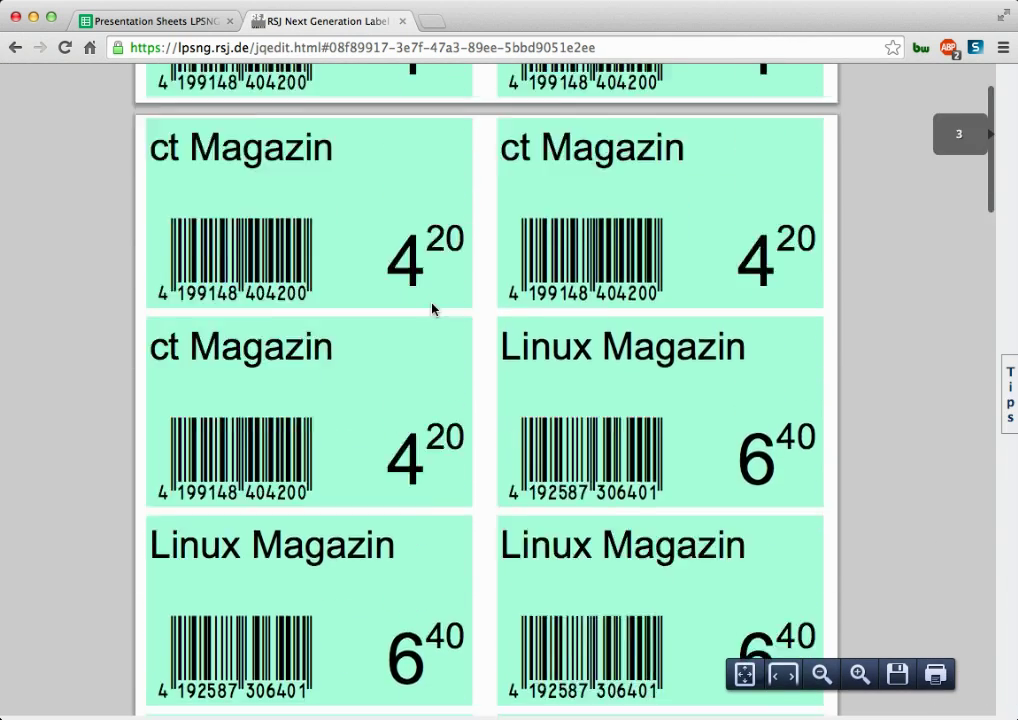
pyautogui.scroll(10, 432, 308)
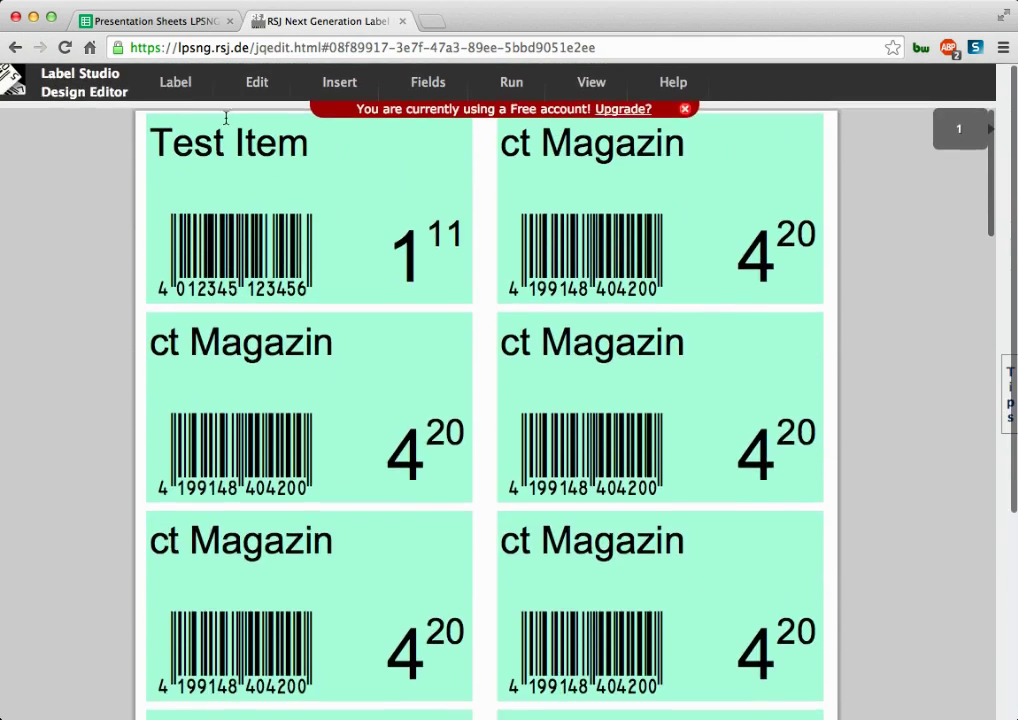
# Step: Save the updated label design publicly, and select it in the label printing add-on of the Google Sheets spreadsheet
pyautogui.click(173, 84)
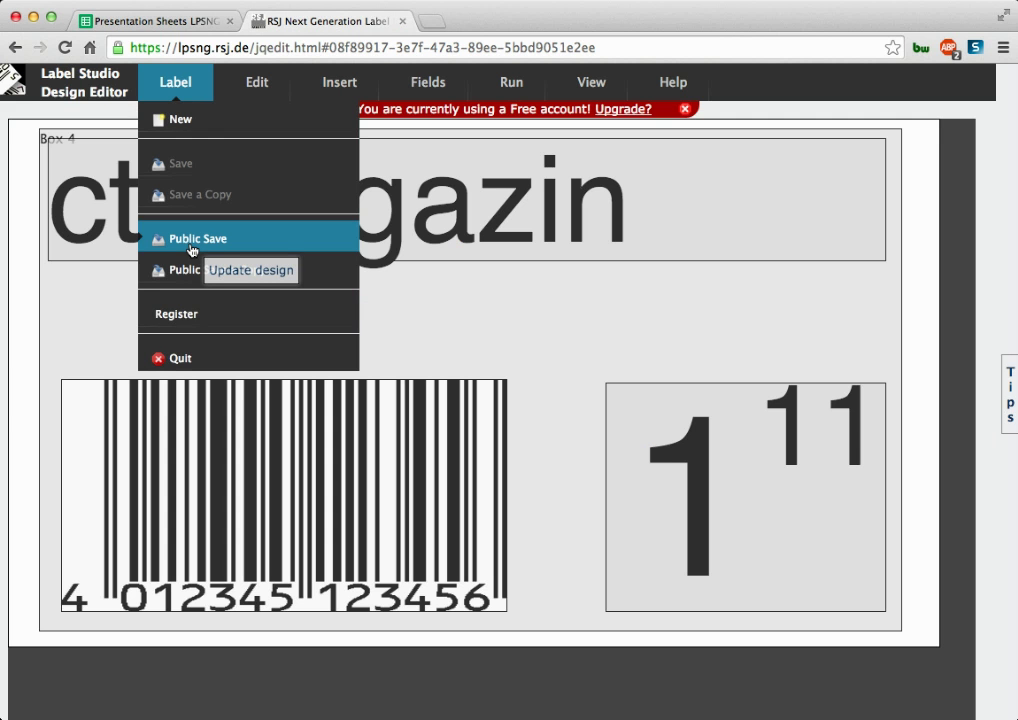
pyautogui.click(192, 245)
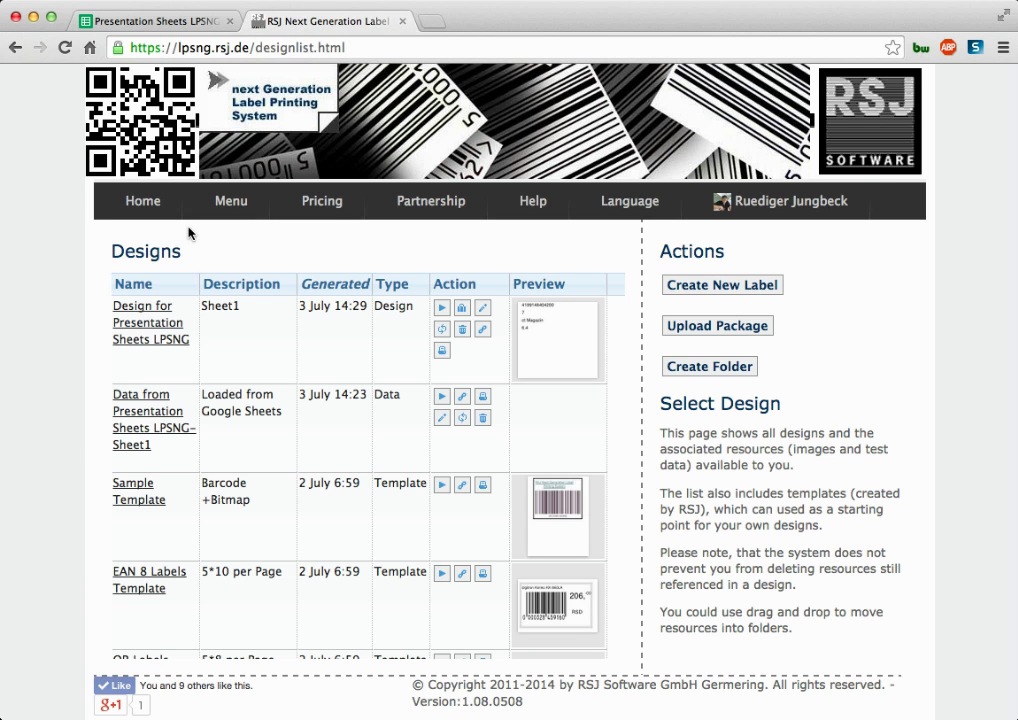
pyautogui.click(173, 27)
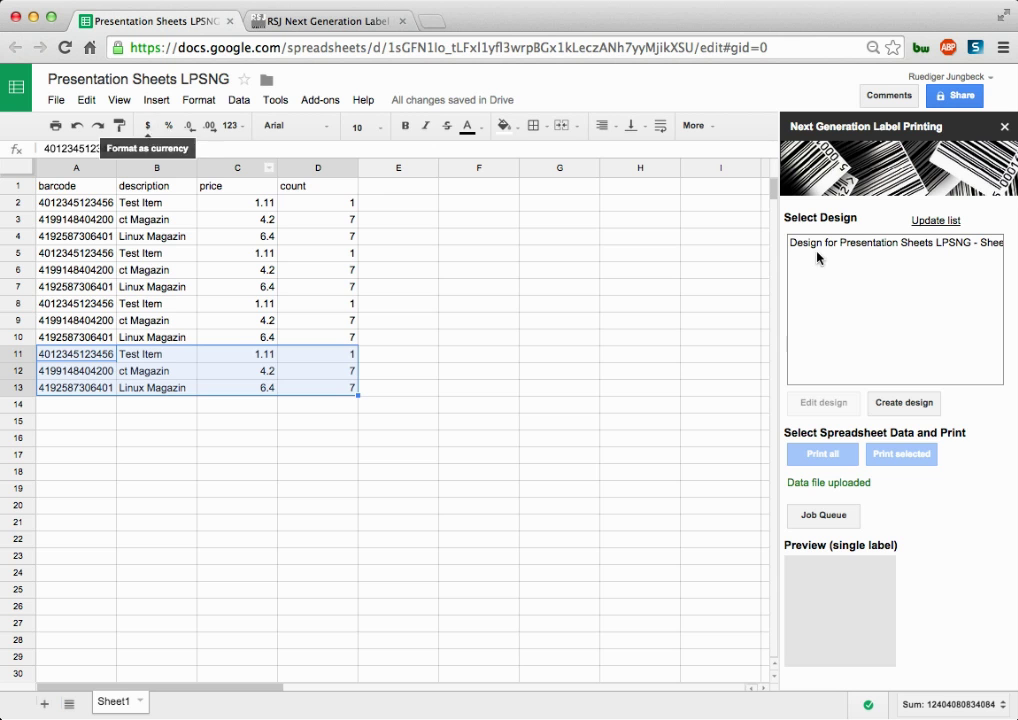
pyautogui.click(842, 245)
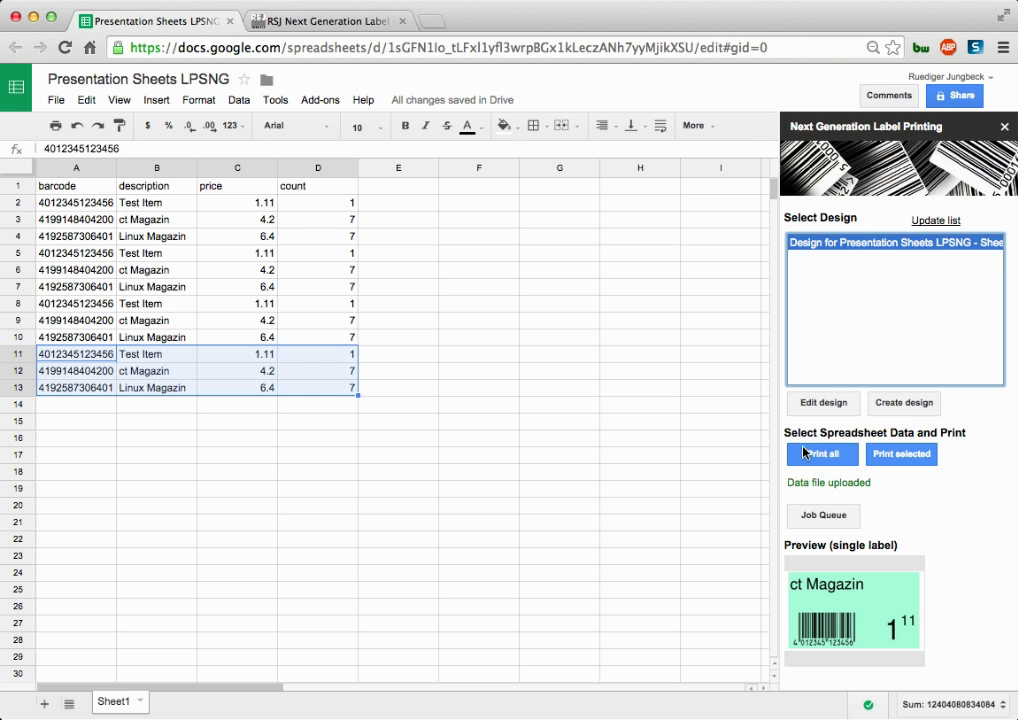
# Step: Print labels for the cell range A6:D9, view the resulting job from the job queue, and return to the spreadsheet
pyautogui.click(48, 274)
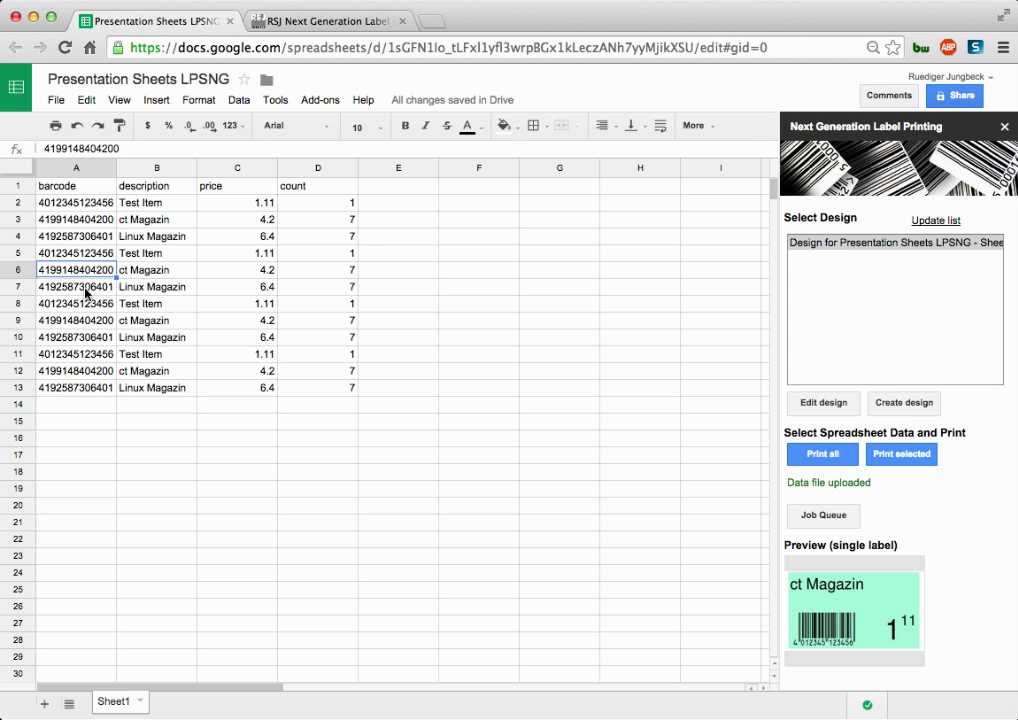
pyautogui.keyDown('shift'); pyautogui.click(352, 328); pyautogui.keyUp('shift')
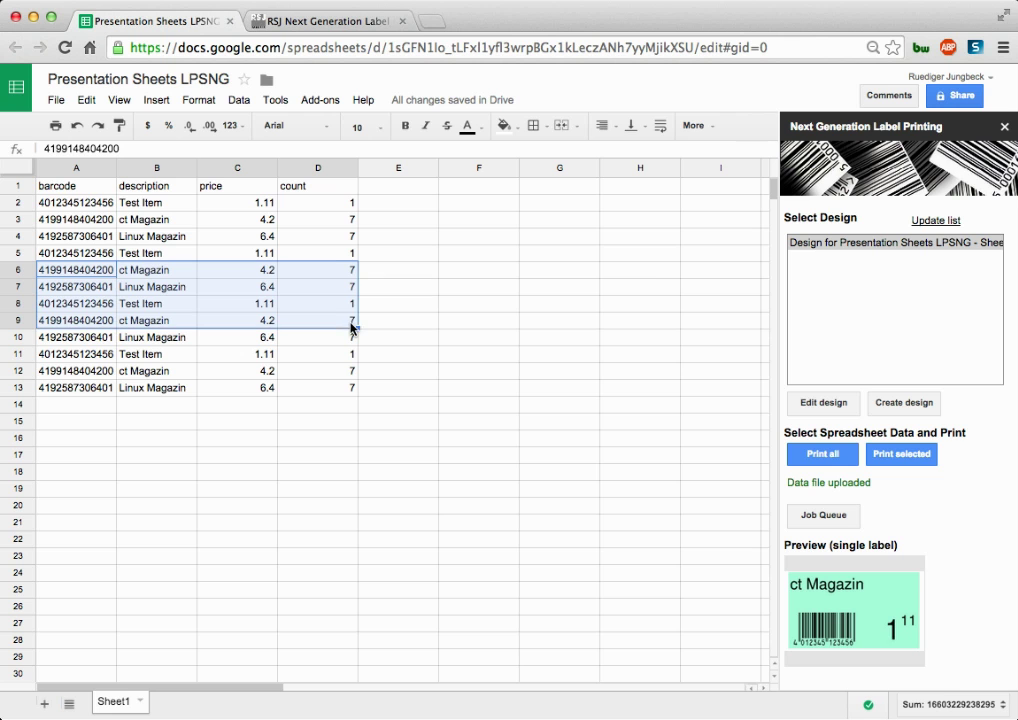
pyautogui.click(901, 455)
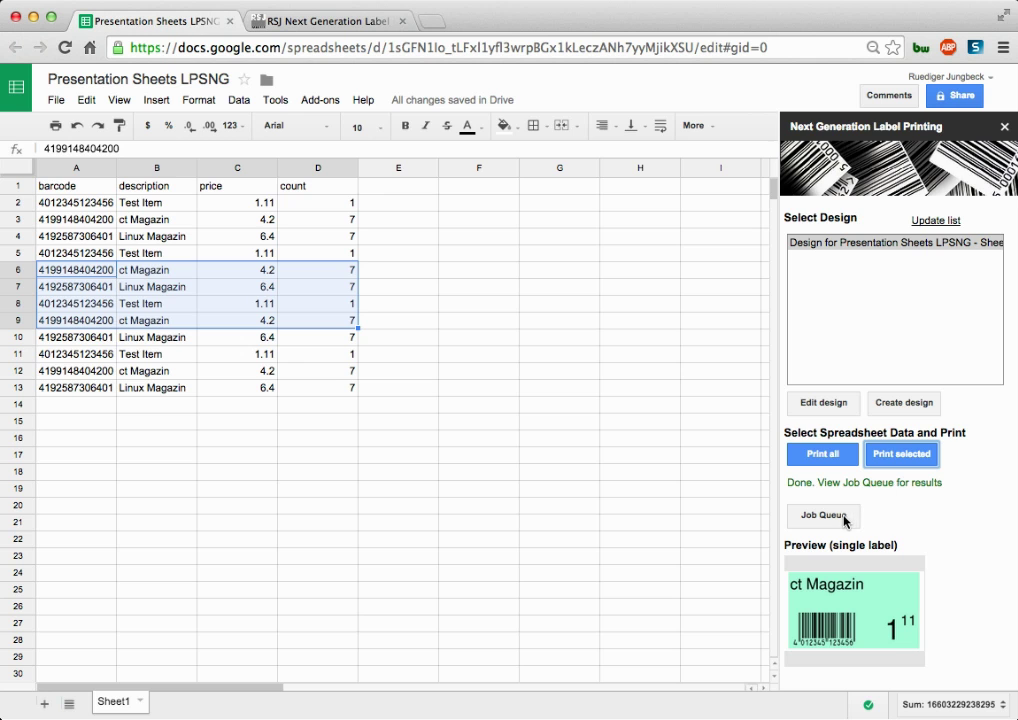
pyautogui.click(845, 516)
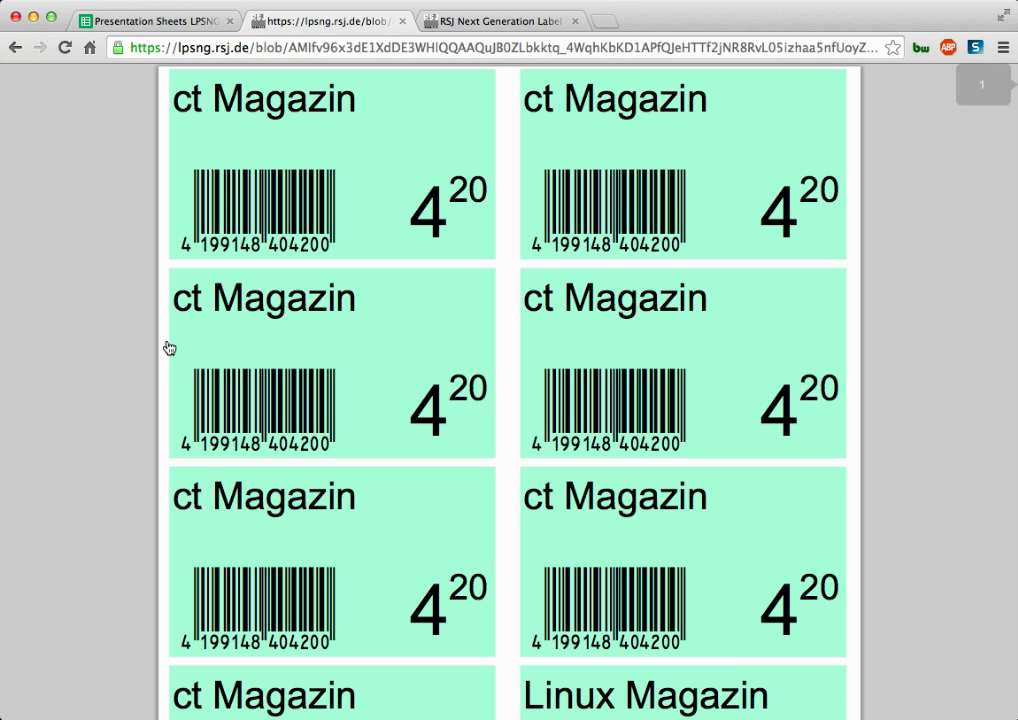
pyautogui.click(164, 22)
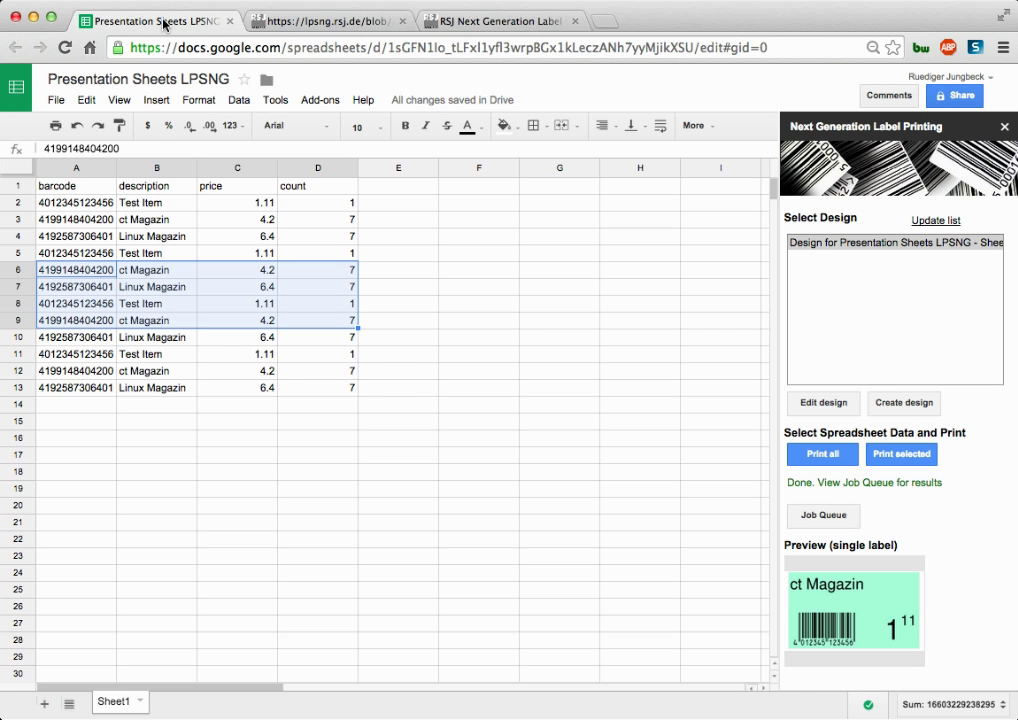